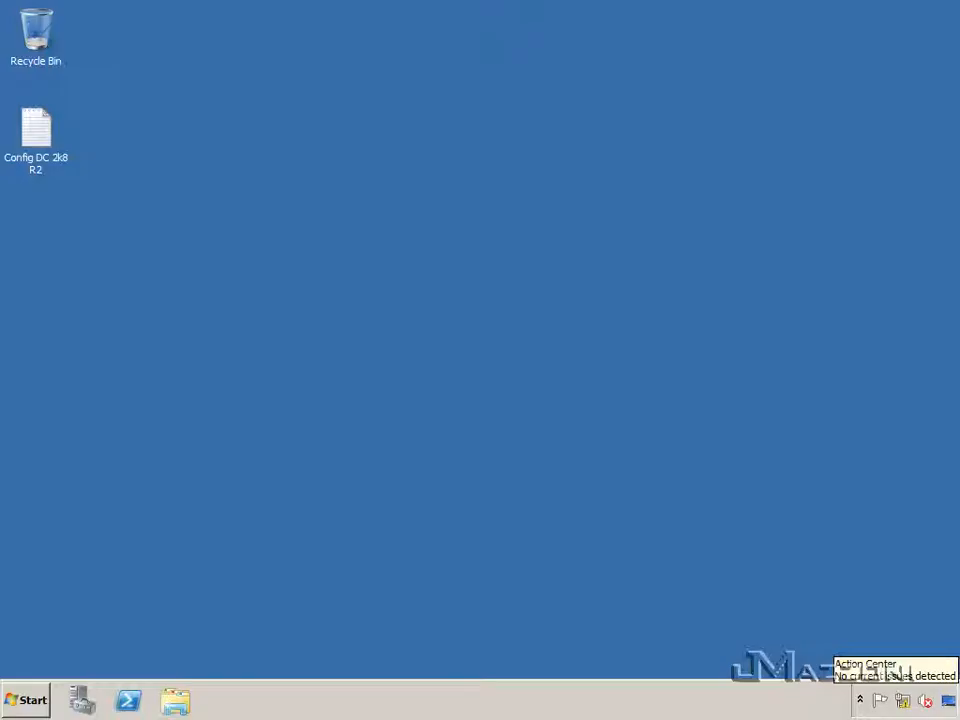
# Step: Launch the Security Configuration Wizard from the administrative tools and proceed past its welcome page
pyautogui.click(26, 700)
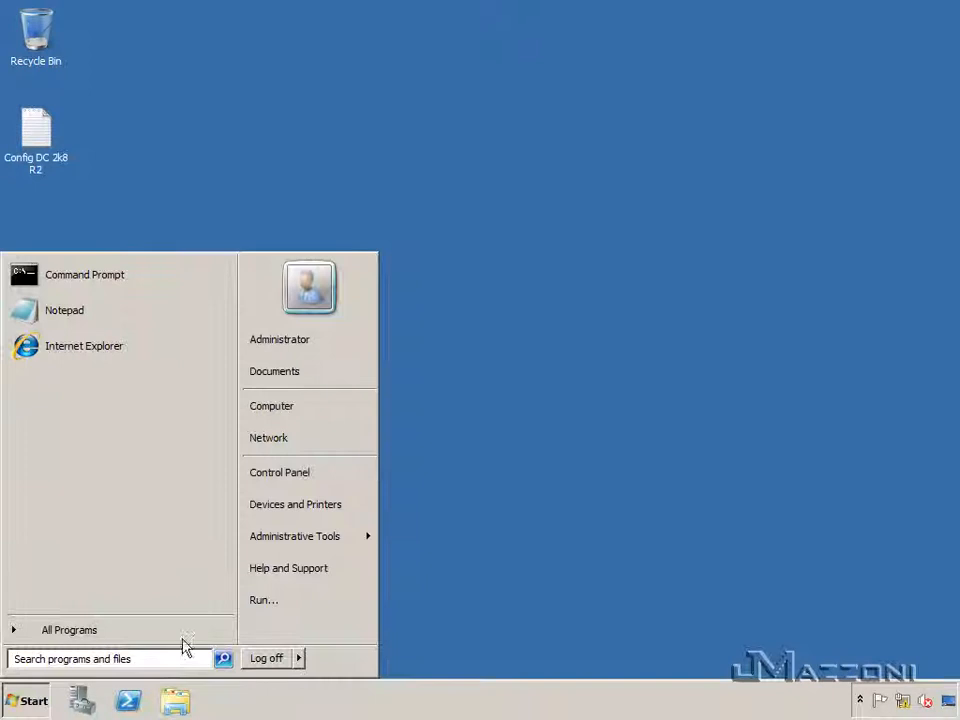
pyautogui.moveTo(280, 550)
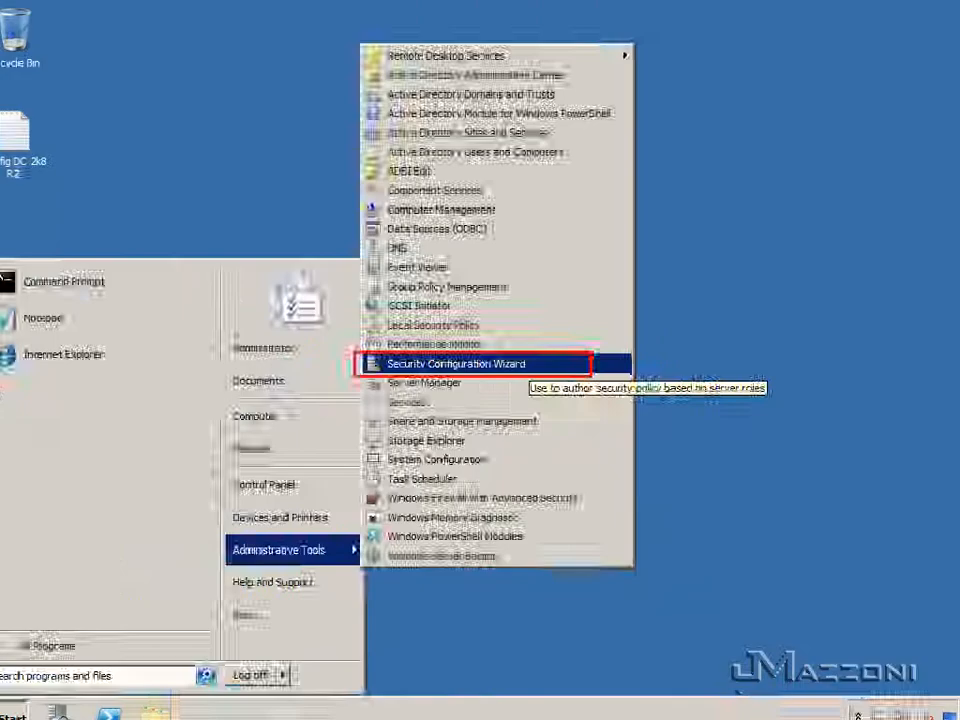
pyautogui.click(338, 366)
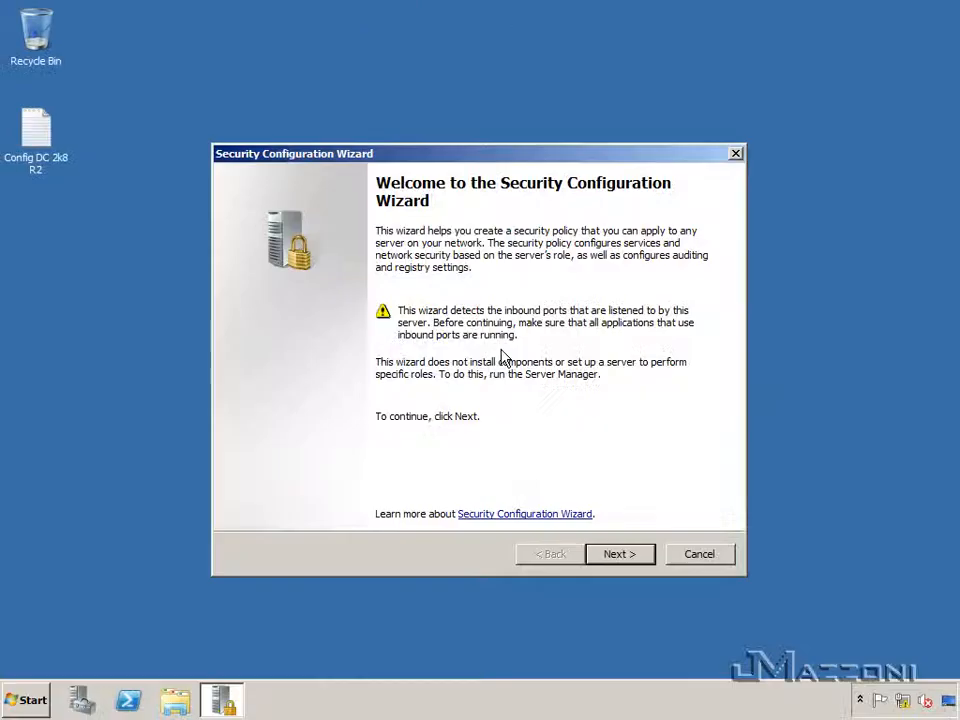
pyautogui.click(631, 559)
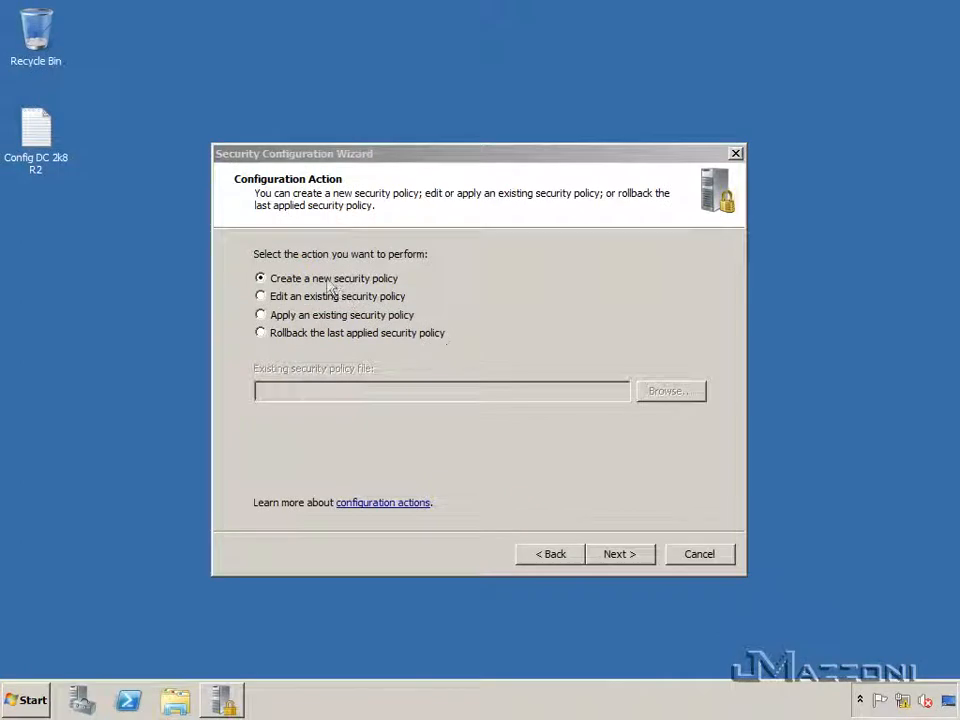
# Step: Choose to create a new security policy, using server SRVDC03 as the baseline
pyautogui.click(327, 280)
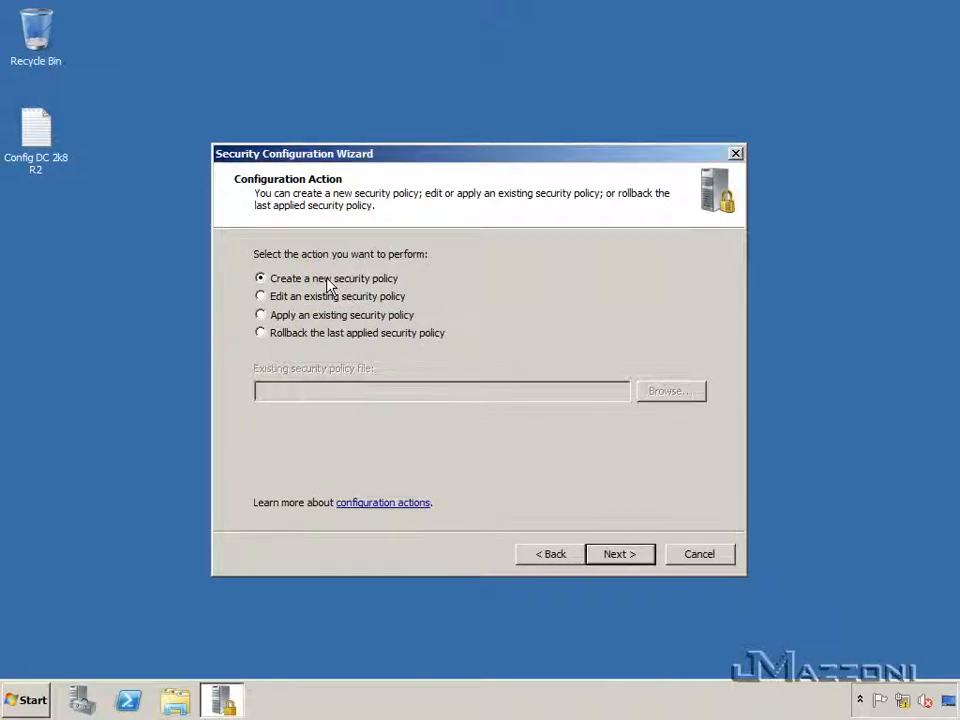
pyautogui.click(616, 560)
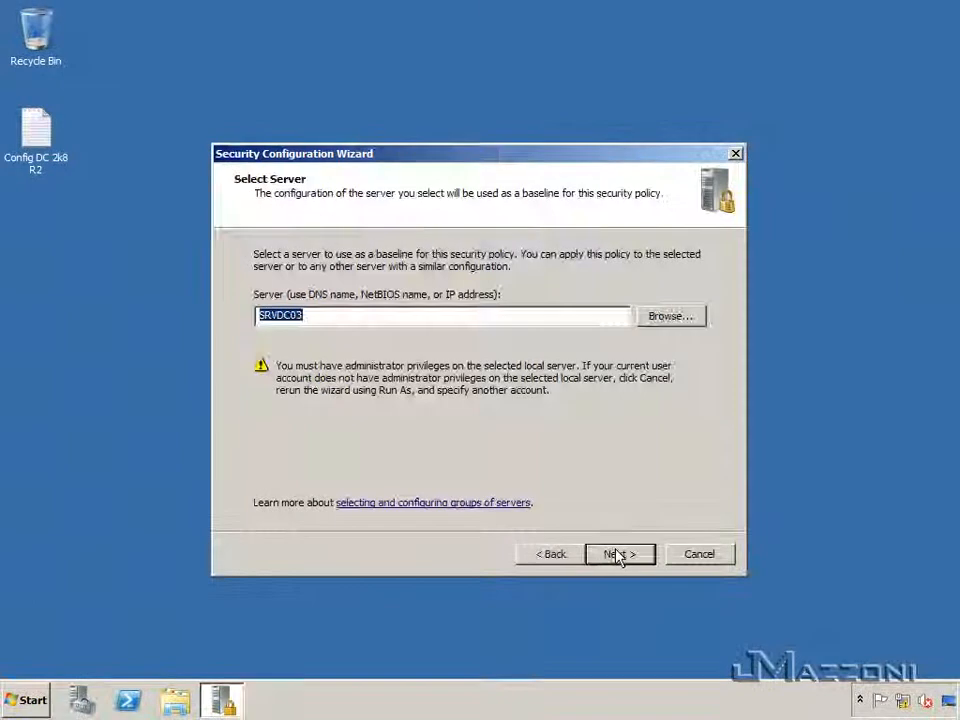
pyautogui.click(715, 569)
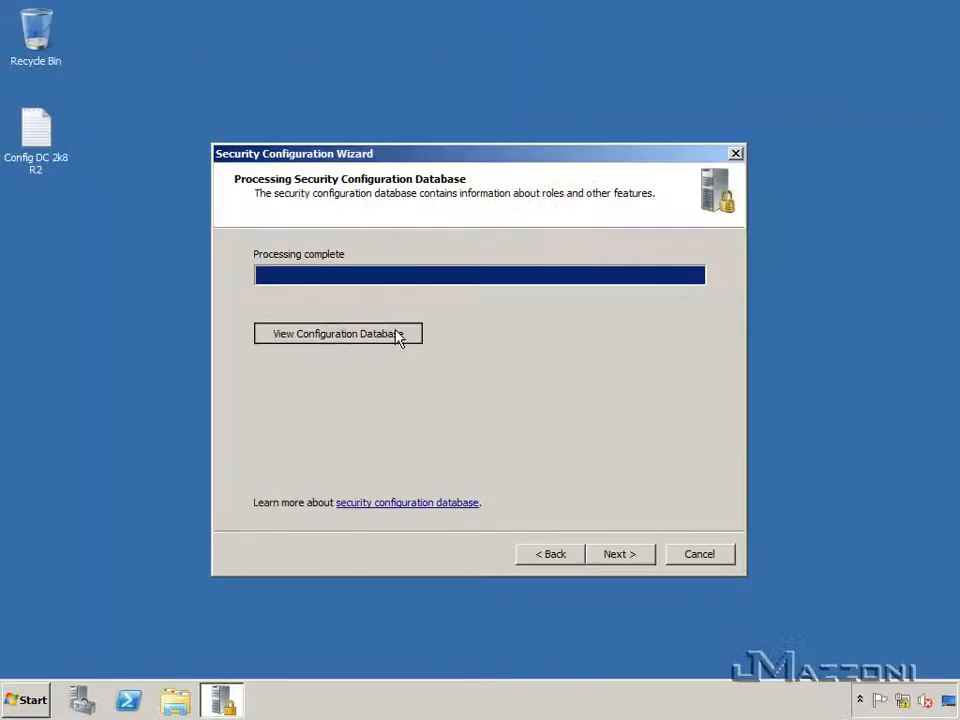
# Step: View the configuration database full screen and examine the DHCP Server, DFS Namespace and Named Pipes Activation server role details
pyautogui.click(397, 336)
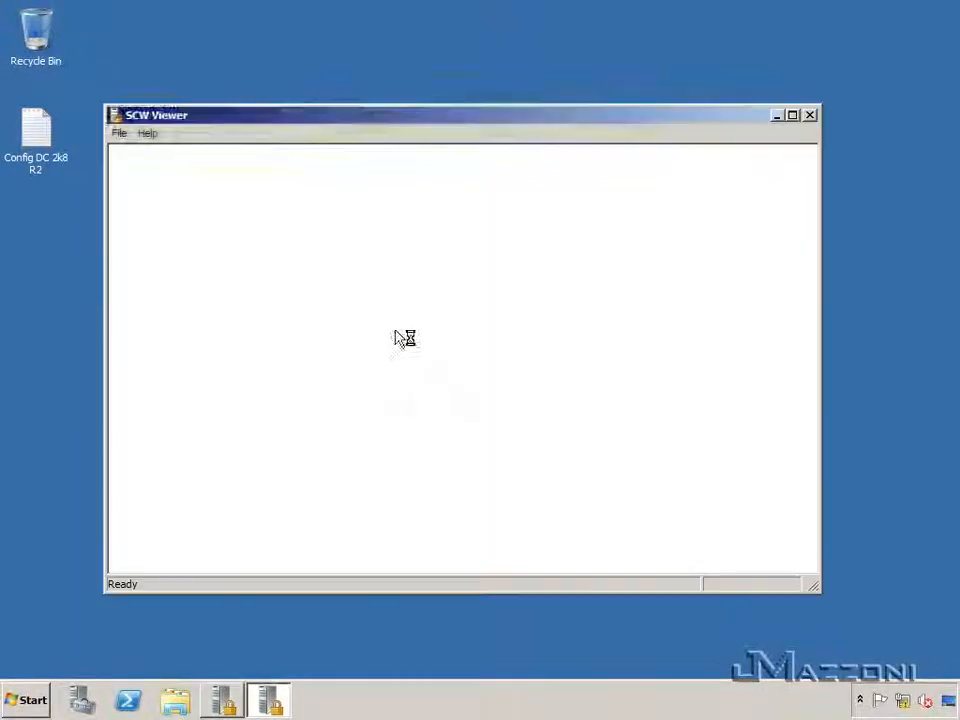
pyautogui.click(507, 391)
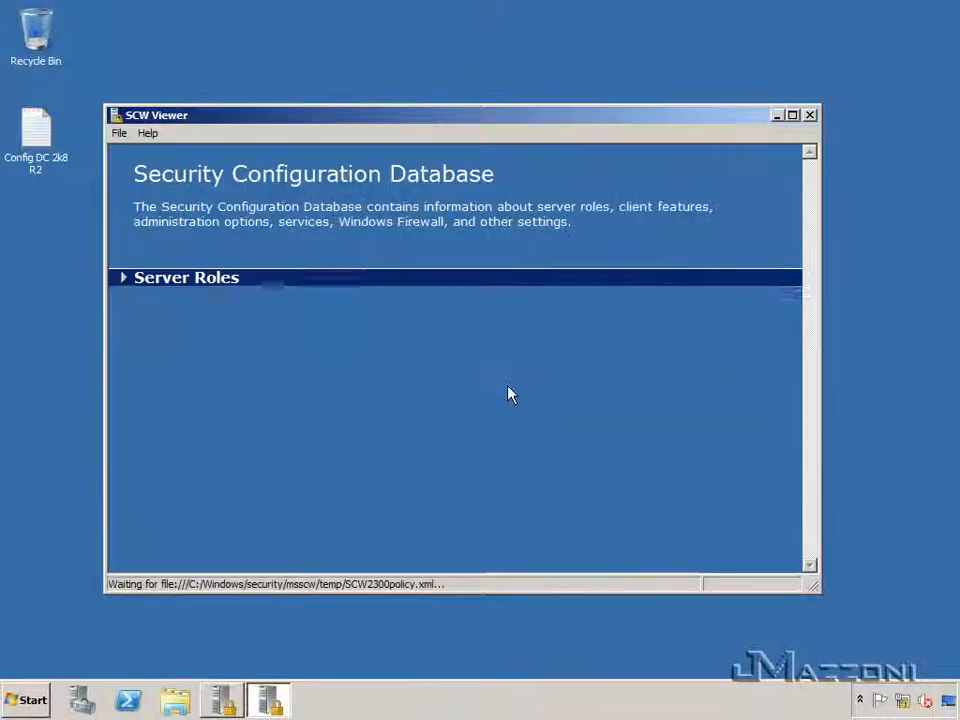
pyautogui.doubleClick(532, 121)
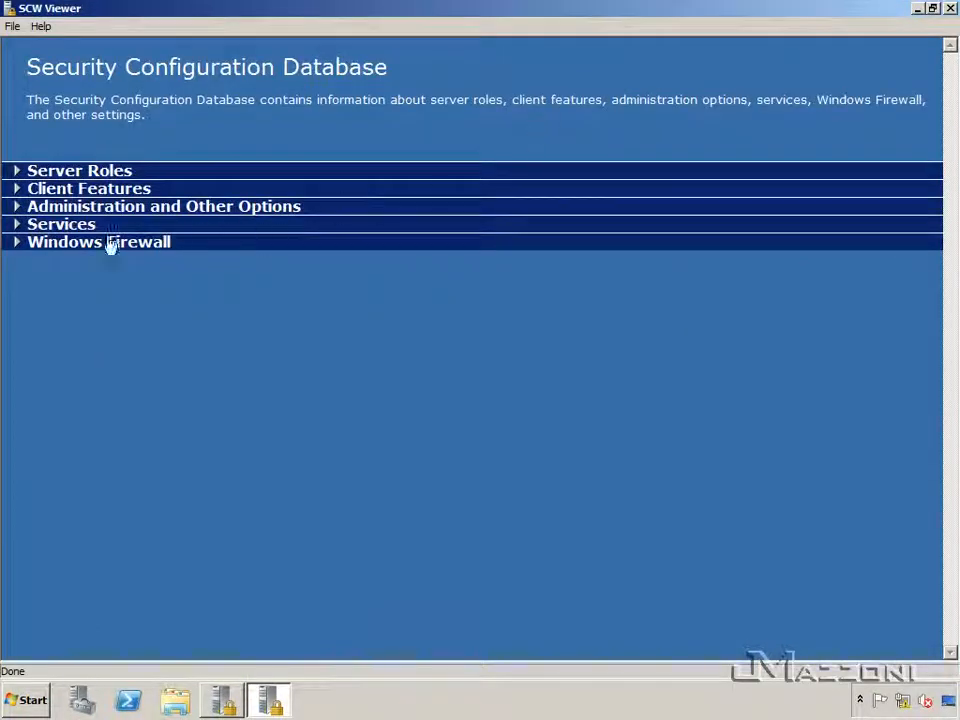
pyautogui.click(72, 174)
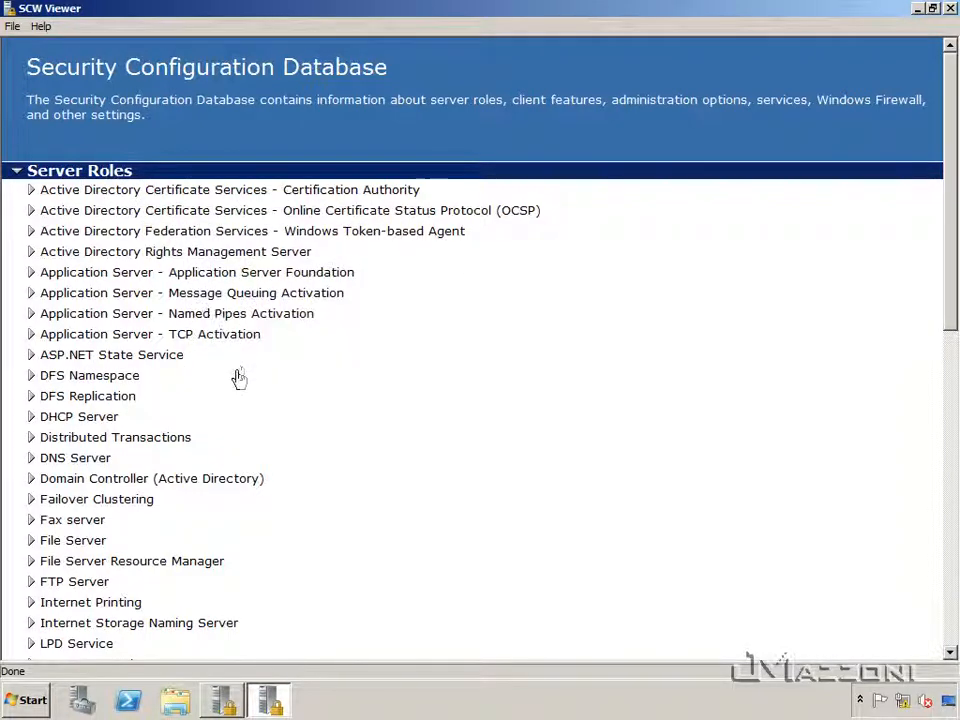
pyautogui.click(99, 422)
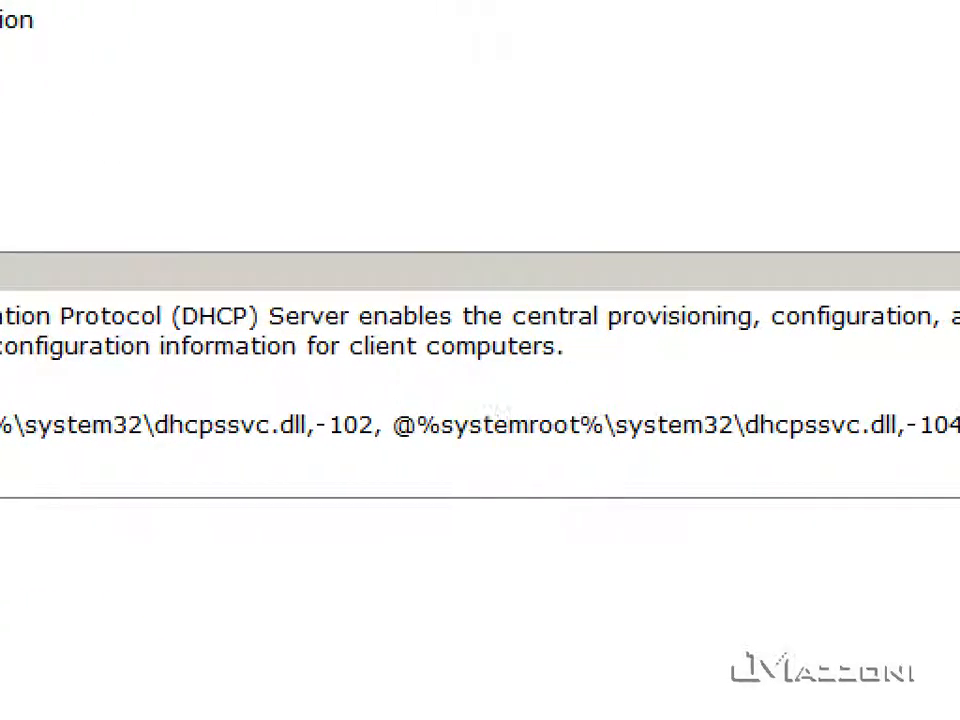
pyautogui.moveTo(246, 387); pyautogui.dragTo(918, 483)
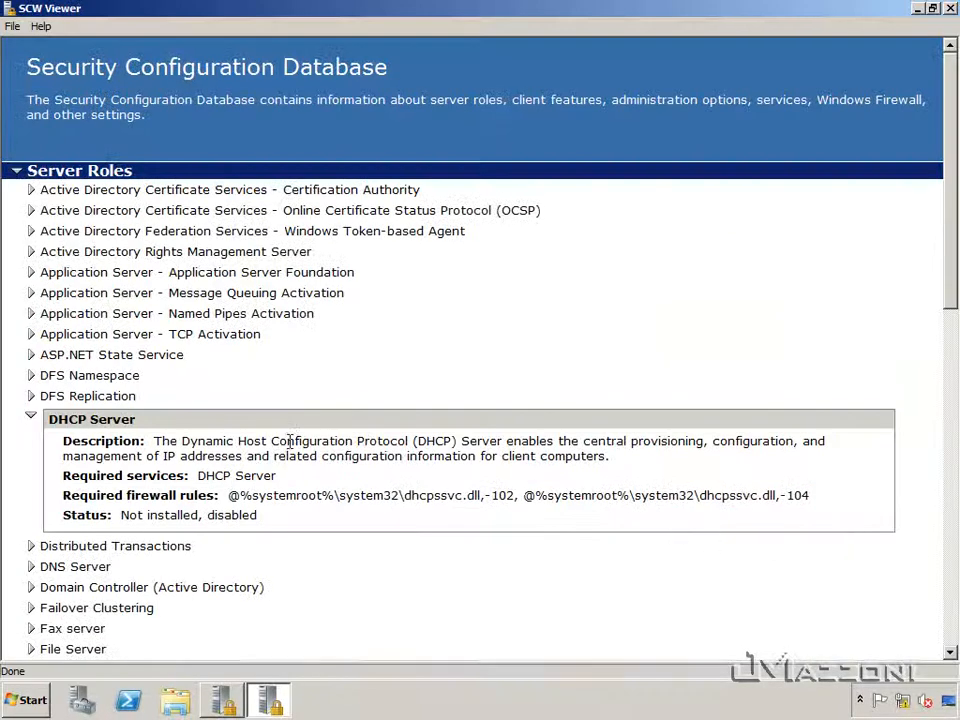
pyautogui.click(129, 376)
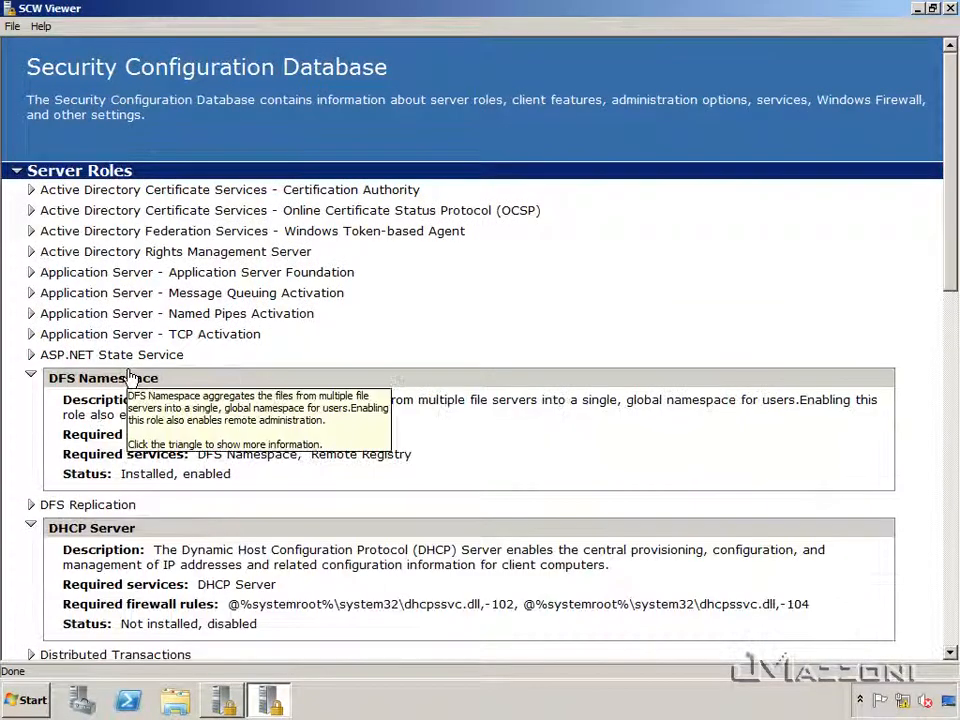
pyautogui.click(128, 315)
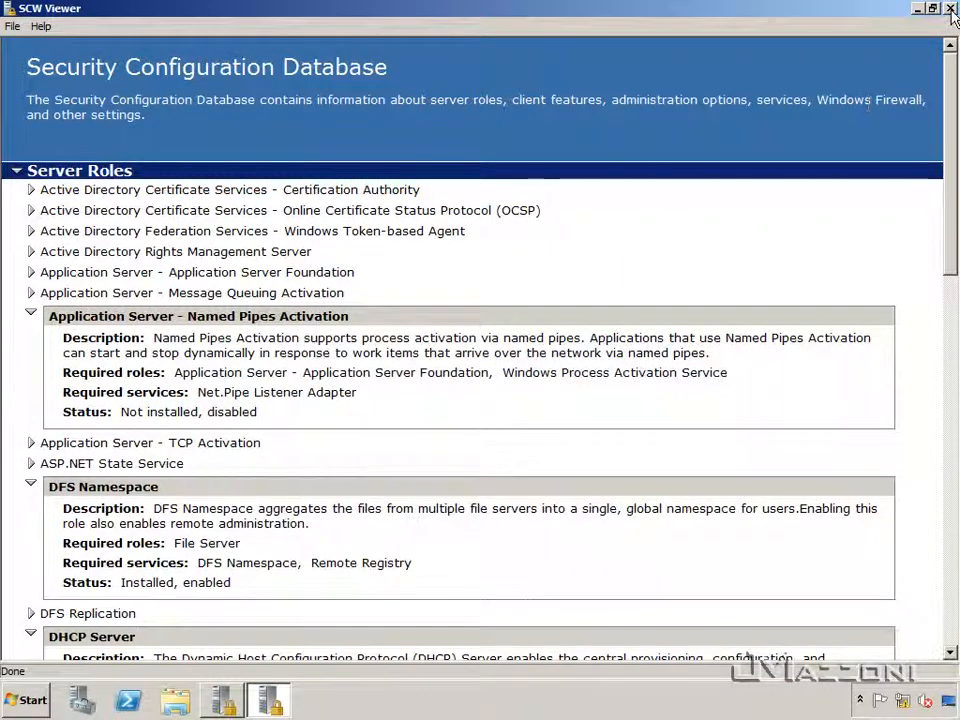
# Step: Examine the Password Synchronization and Print Server role details, including Print Server's required services and firewall rules
pyautogui.scroll(-10, 558, 475)
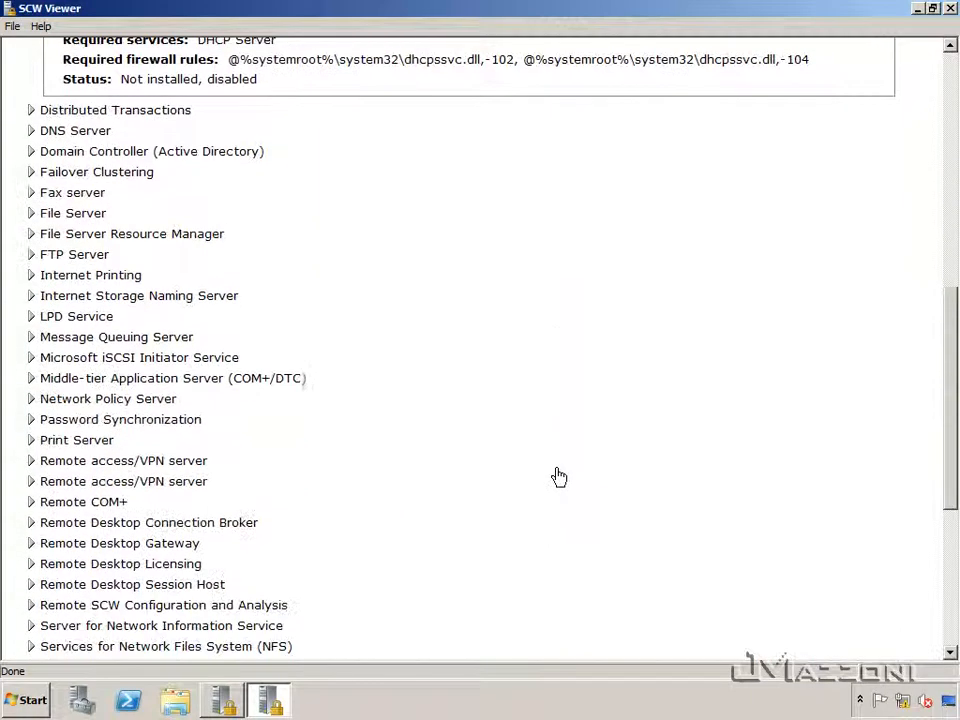
pyautogui.click(107, 421)
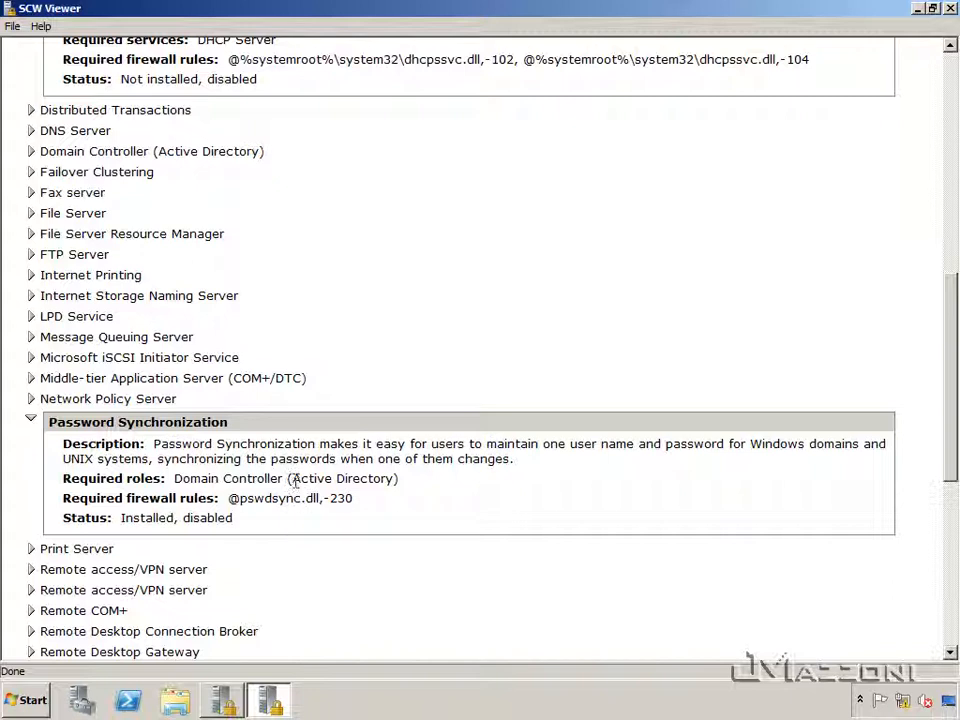
pyautogui.scroll(-3, 298, 520)
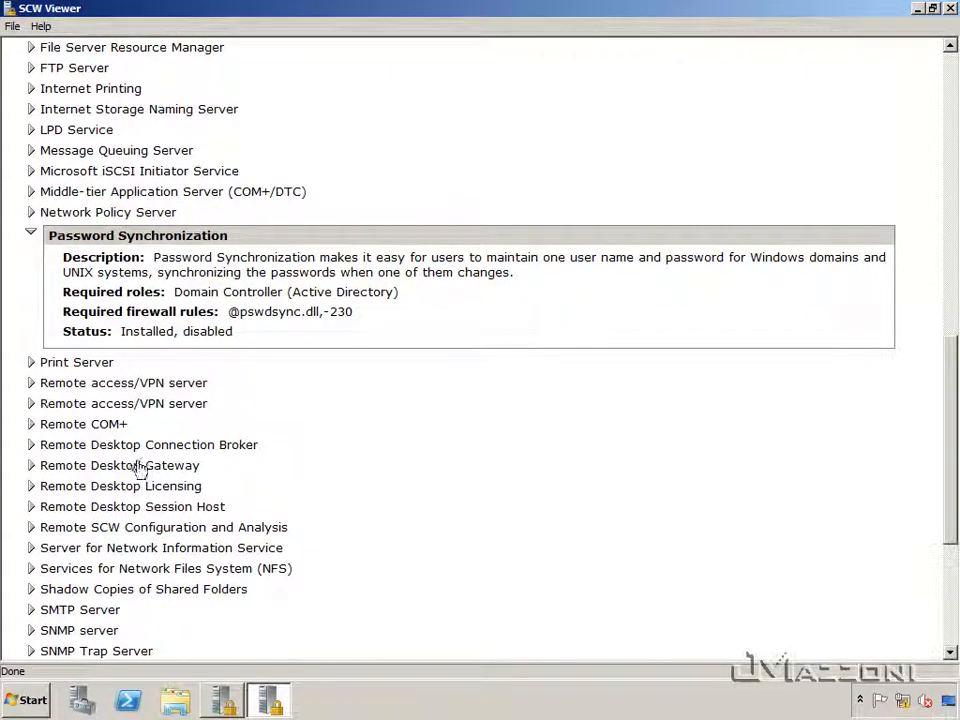
pyautogui.click(100, 364)
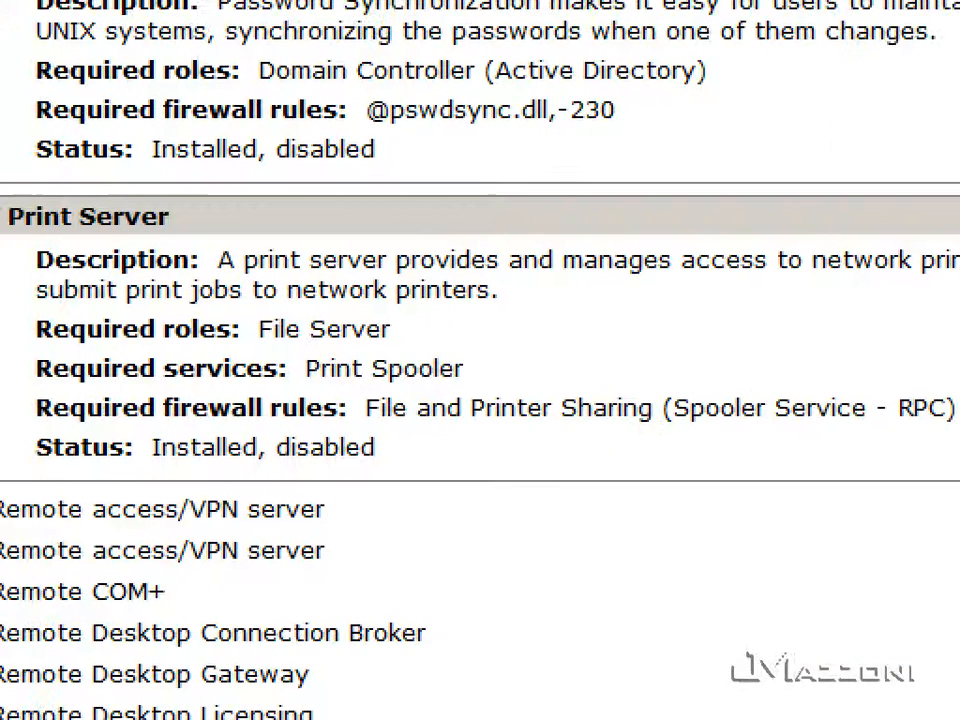
pyautogui.moveTo(28, 388)
pyautogui.mouseDown()
pyautogui.moveTo(452, 401)
pyautogui.moveTo(842, 443)
pyautogui.moveTo(958, 433)
pyautogui.mouseUp()
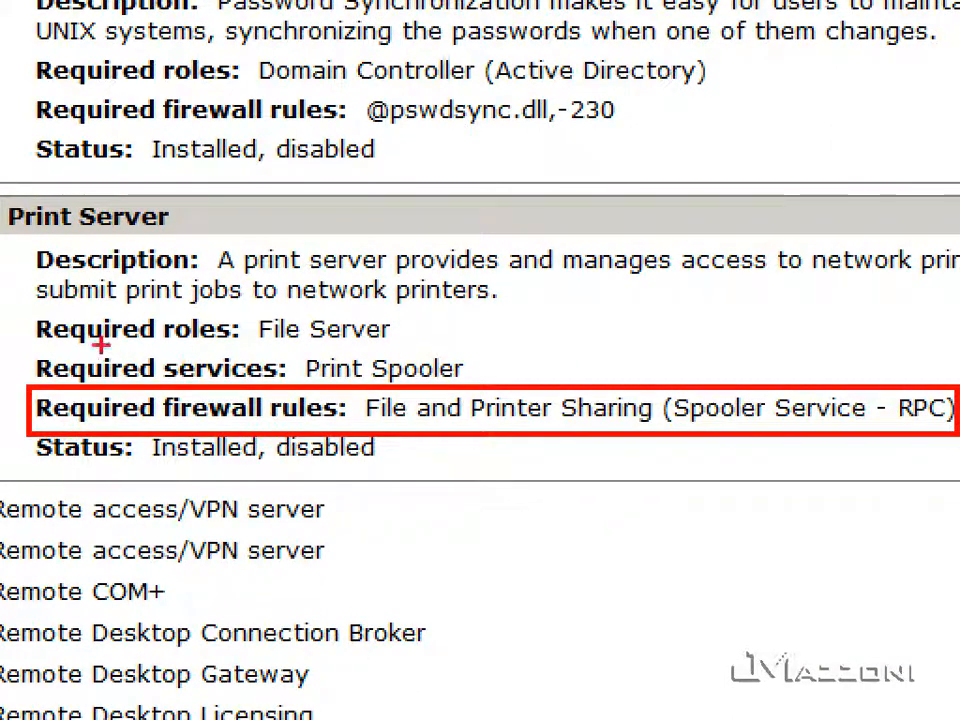
pyautogui.moveTo(26, 344)
pyautogui.mouseDown()
pyautogui.moveTo(186, 388)
pyautogui.moveTo(492, 387)
pyautogui.mouseUp()
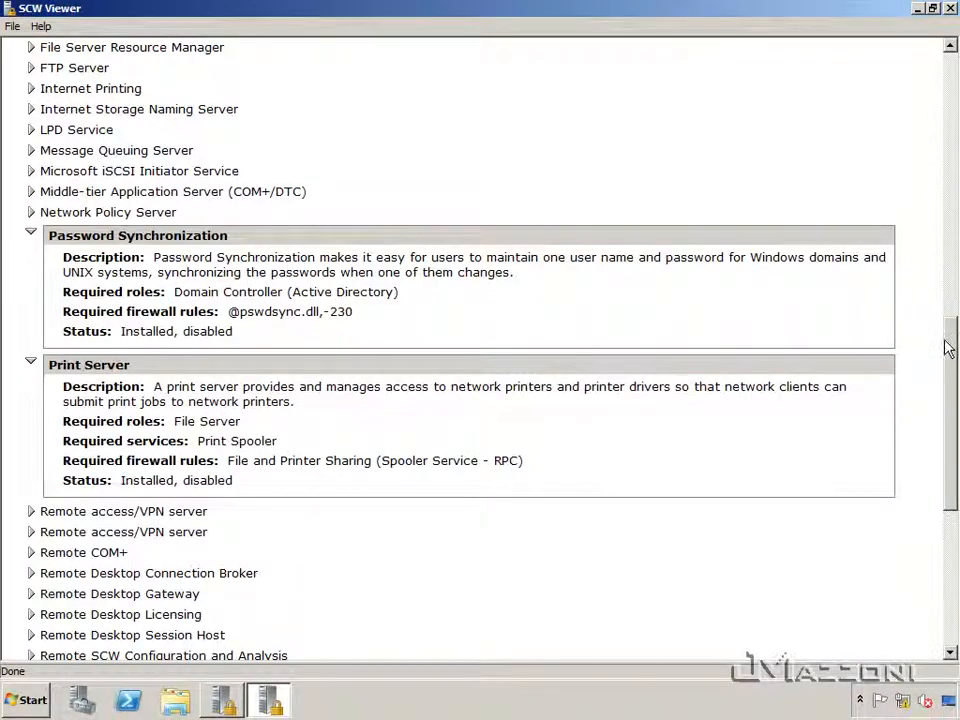
pyautogui.scroll(-8, 712, 261)
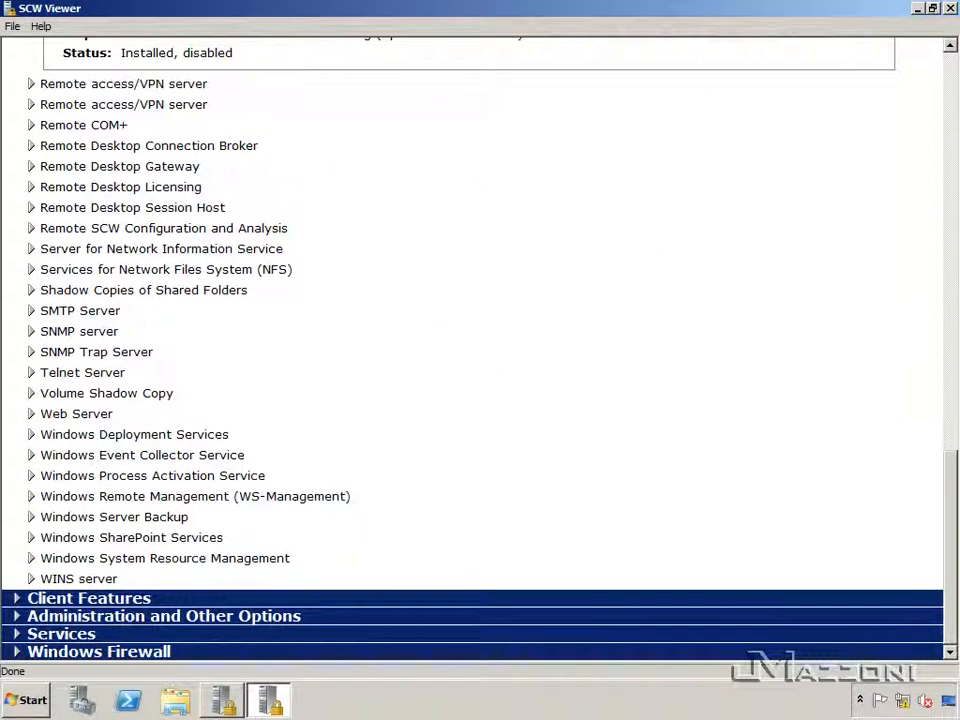
# Step: Look through the Client Features and Administration and Other Options entries, and close the configuration database viewer
pyautogui.click(141, 600)
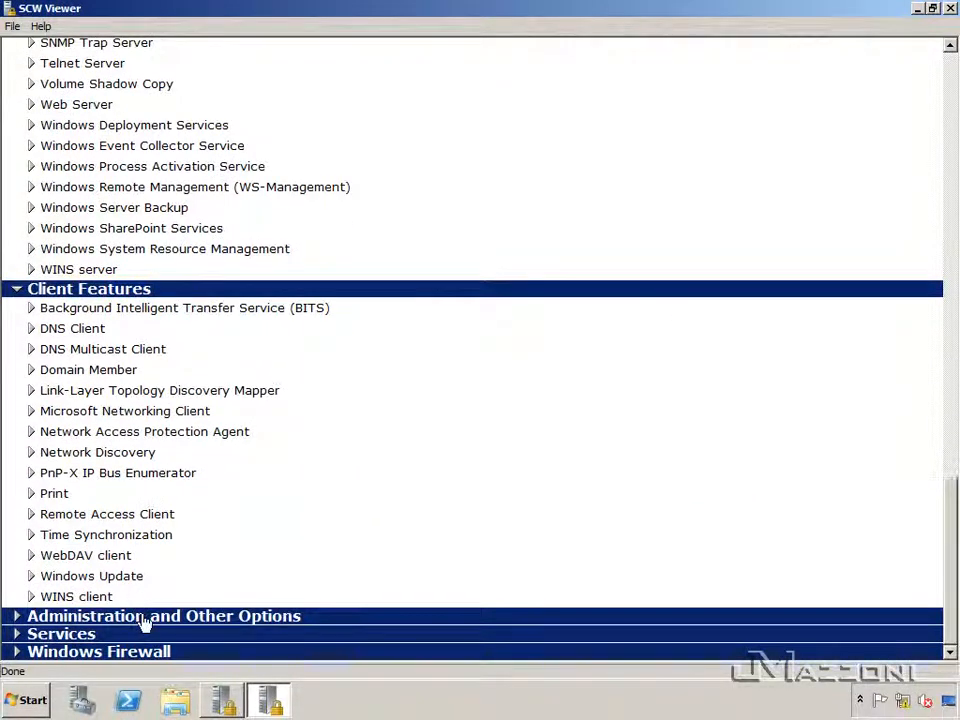
pyautogui.click(144, 616)
pyautogui.scroll(-12, 144, 621)
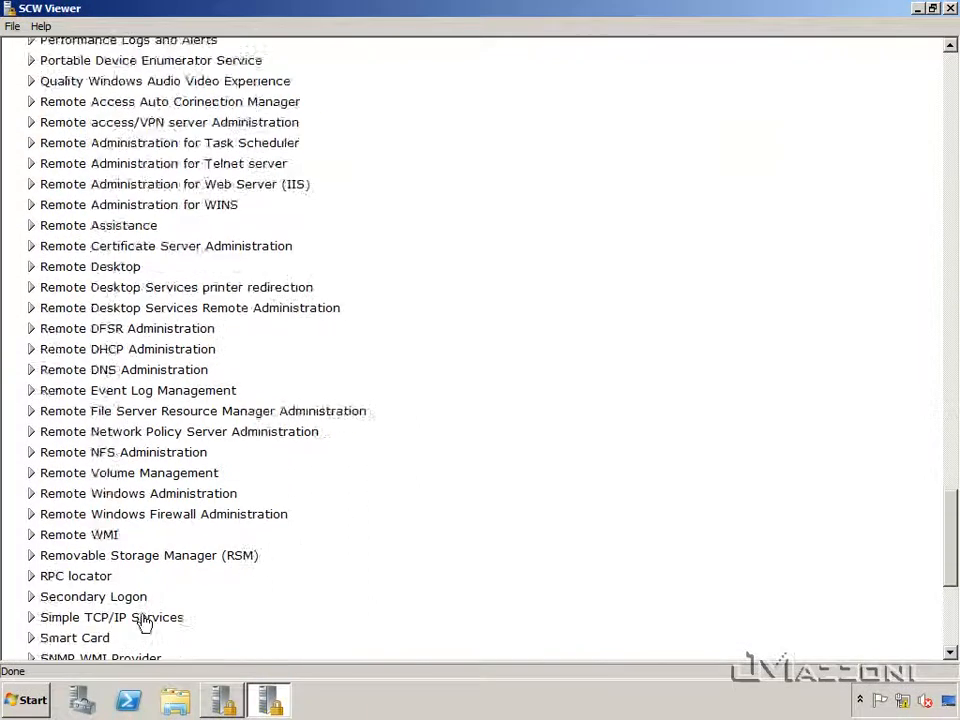
pyautogui.click(950, 8)
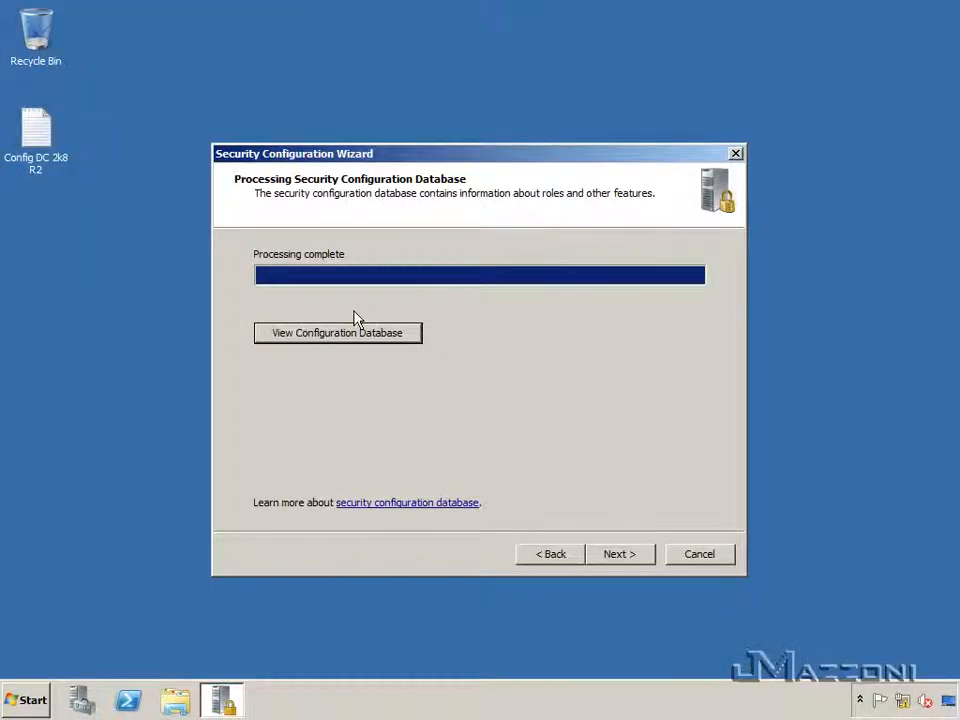
# Step: Advance through the role-based service introduction to the server role selection and check its view filter options, keeping Installed roles
pyautogui.click(614, 556)
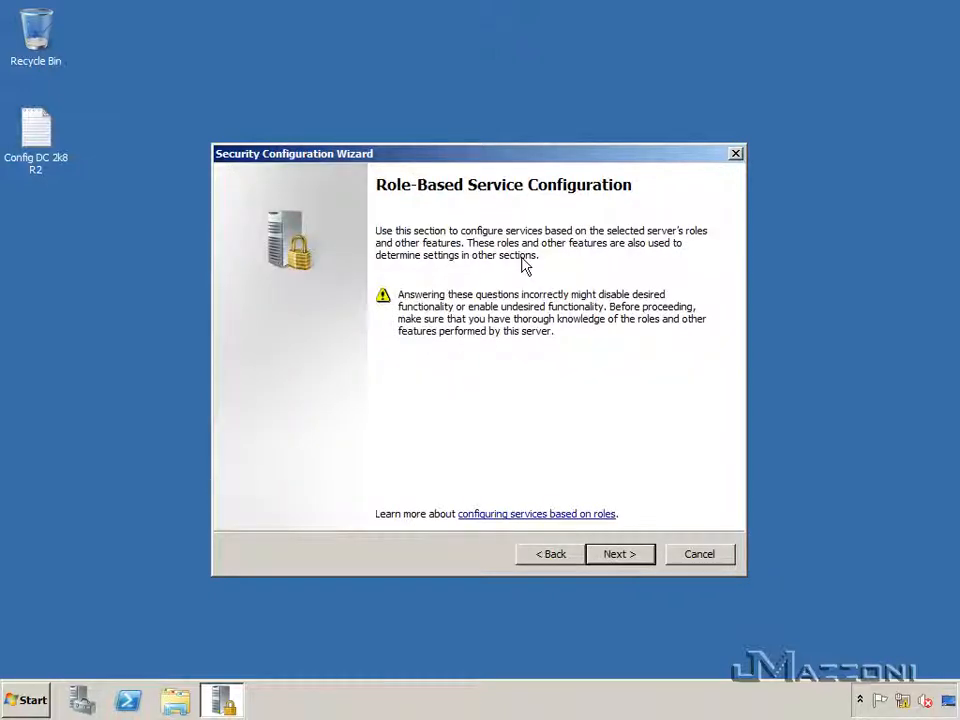
pyautogui.click(631, 558)
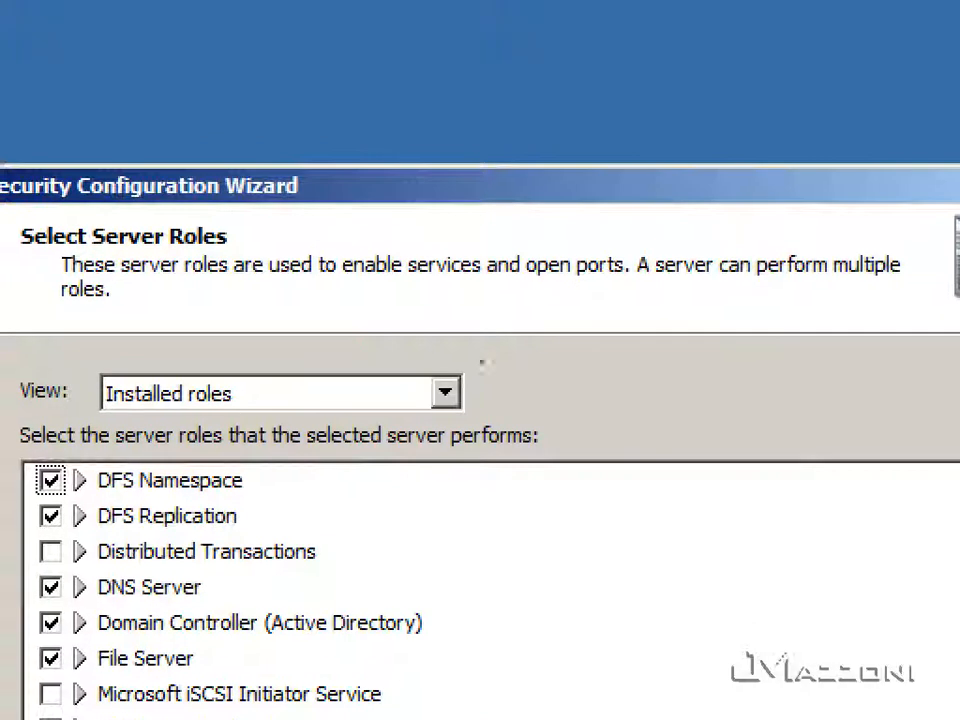
pyautogui.moveTo(35, 243)
pyautogui.mouseDown()
pyautogui.moveTo(214, 311)
pyautogui.moveTo(818, 340)
pyautogui.mouseUp()
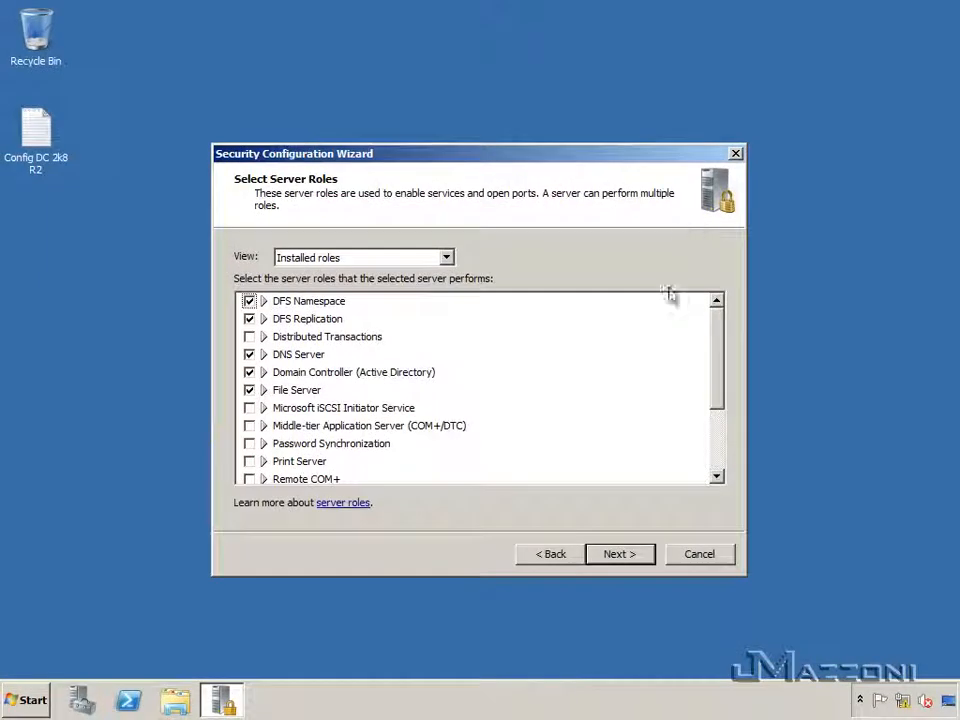
pyautogui.click(446, 258)
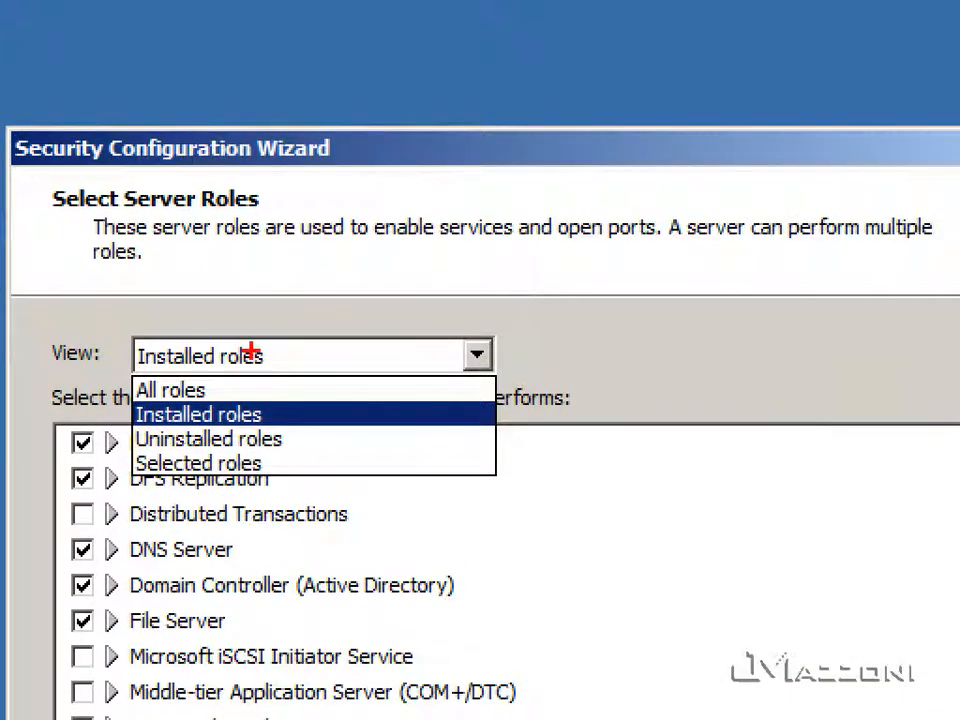
pyautogui.moveTo(105, 328)
pyautogui.mouseDown()
pyautogui.moveTo(314, 465)
pyautogui.moveTo(584, 488)
pyautogui.mouseUp()
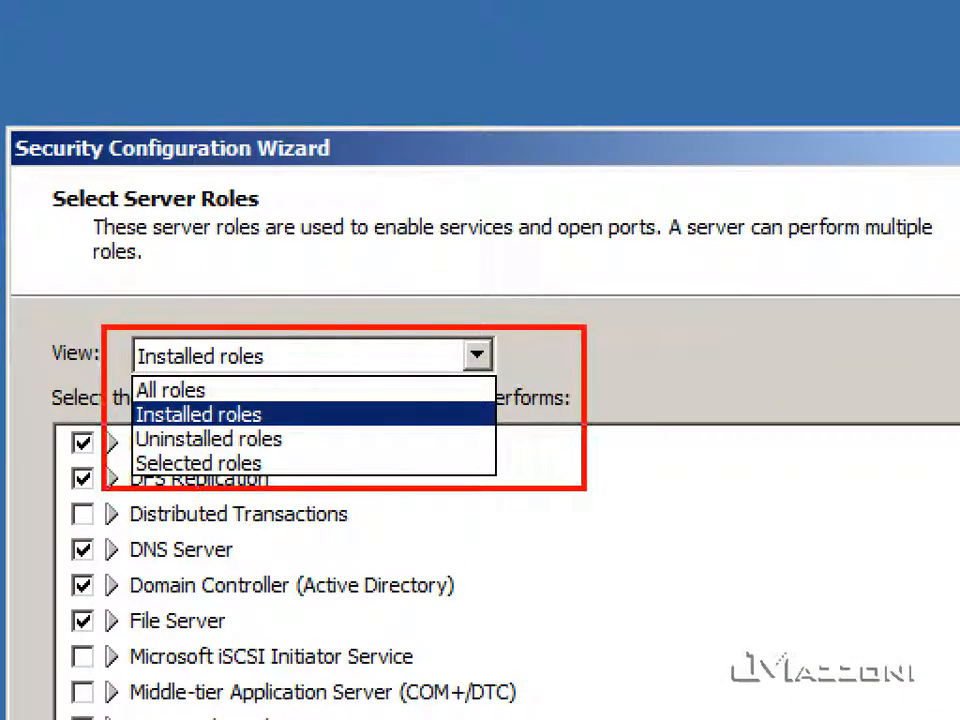
pyautogui.press('Escape')
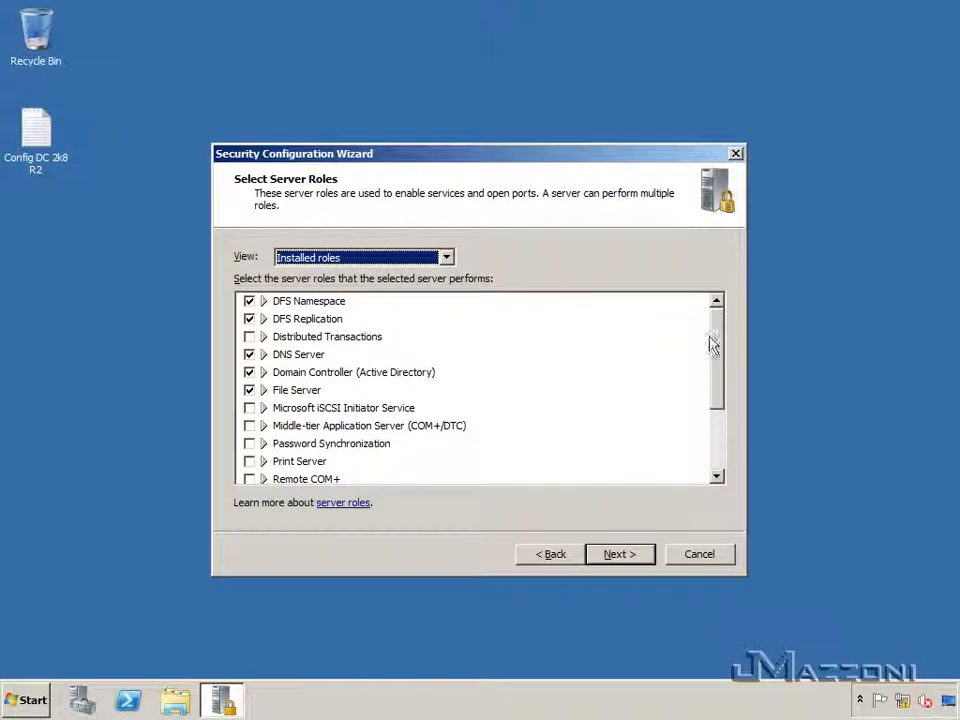
# Step: Check the Domain Controller (Active Directory) entry and the rest of the installed roles, and accept the preselected server roles
pyautogui.click(264, 372)
pyautogui.click(264, 373)
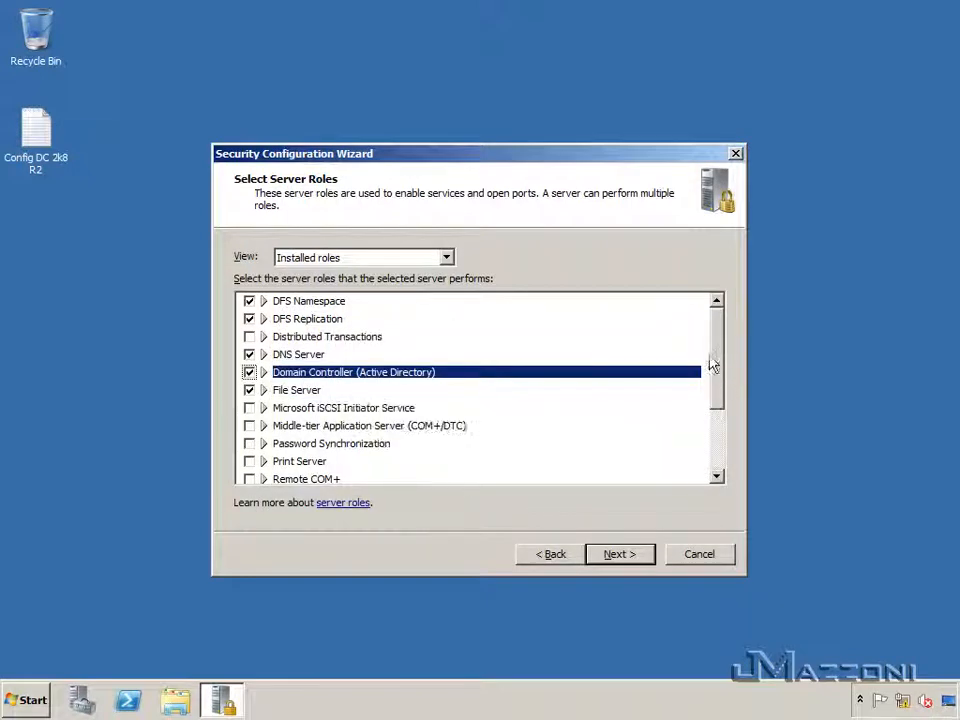
pyautogui.moveTo(722, 358); pyautogui.dragTo(728, 450)
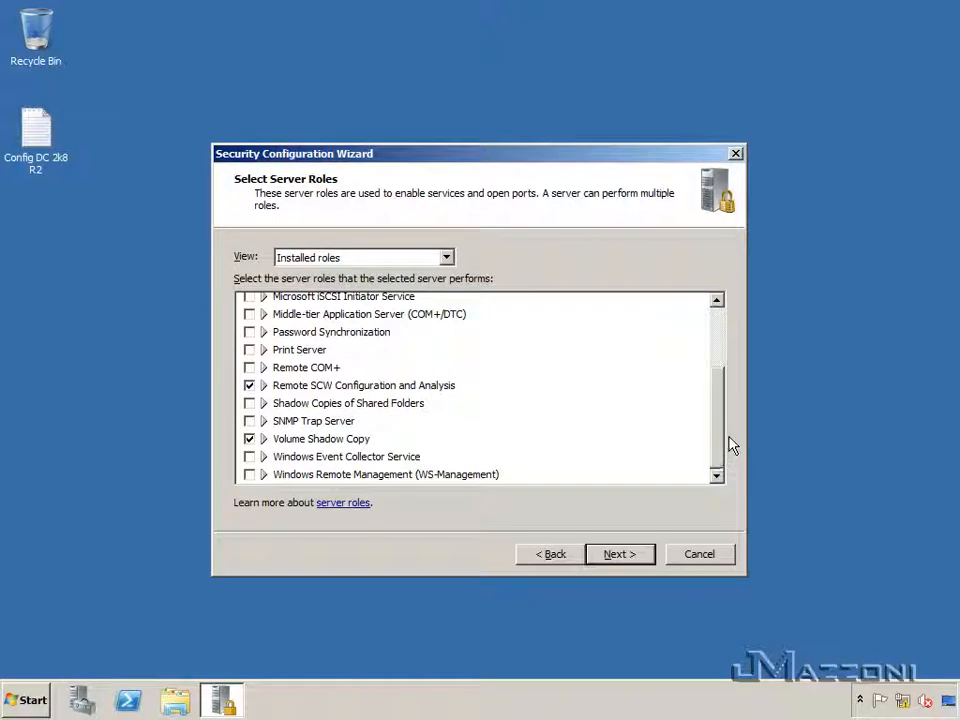
pyautogui.moveTo(733, 428); pyautogui.dragTo(743, 346)
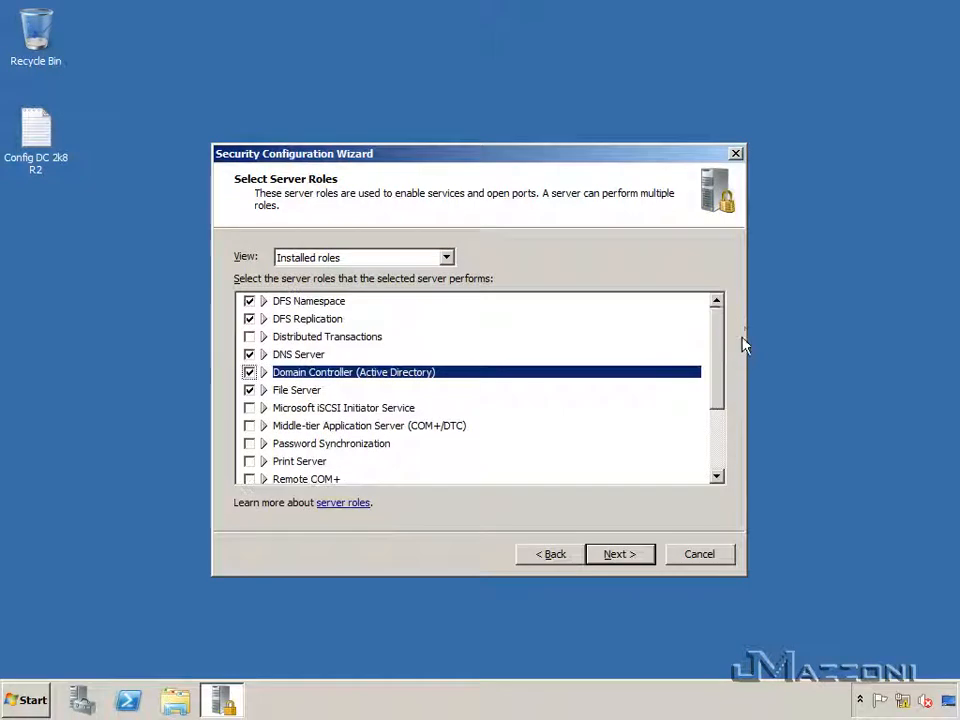
pyautogui.click(626, 556)
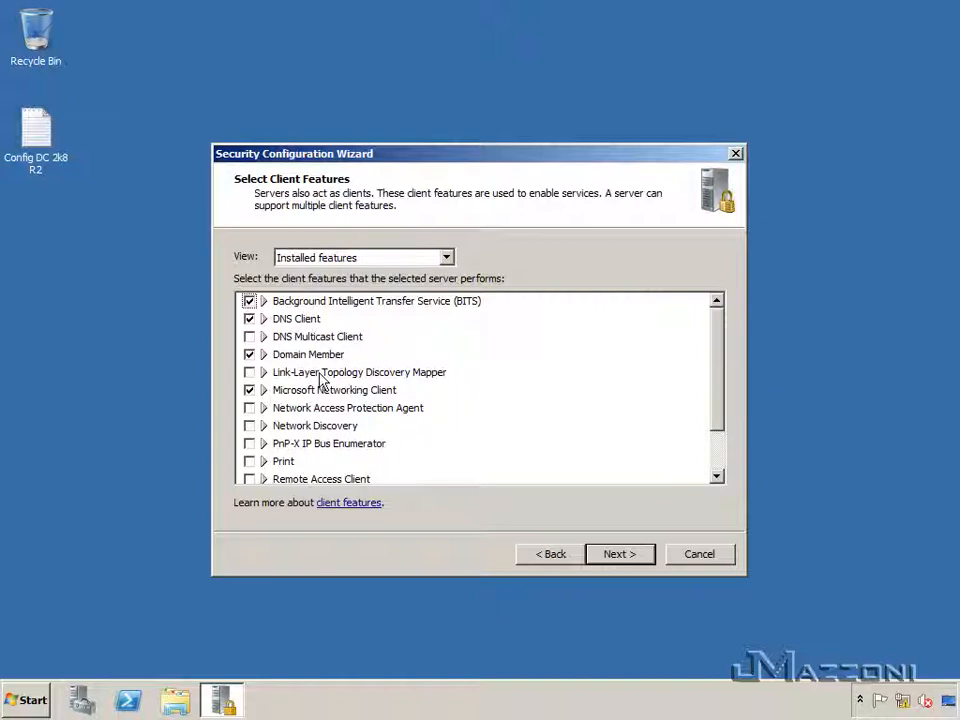
# Step: Look through the installed client features, check the Windows Update entry's details, and accept the preselected features
pyautogui.moveTo(720, 352); pyautogui.dragTo(730, 433)
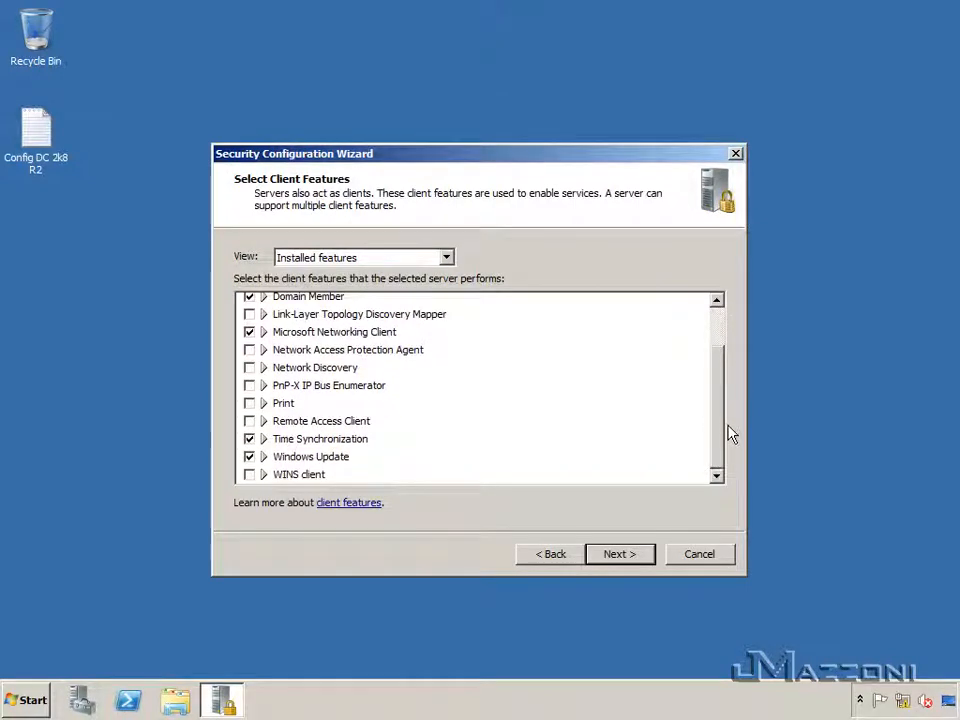
pyautogui.click(316, 460)
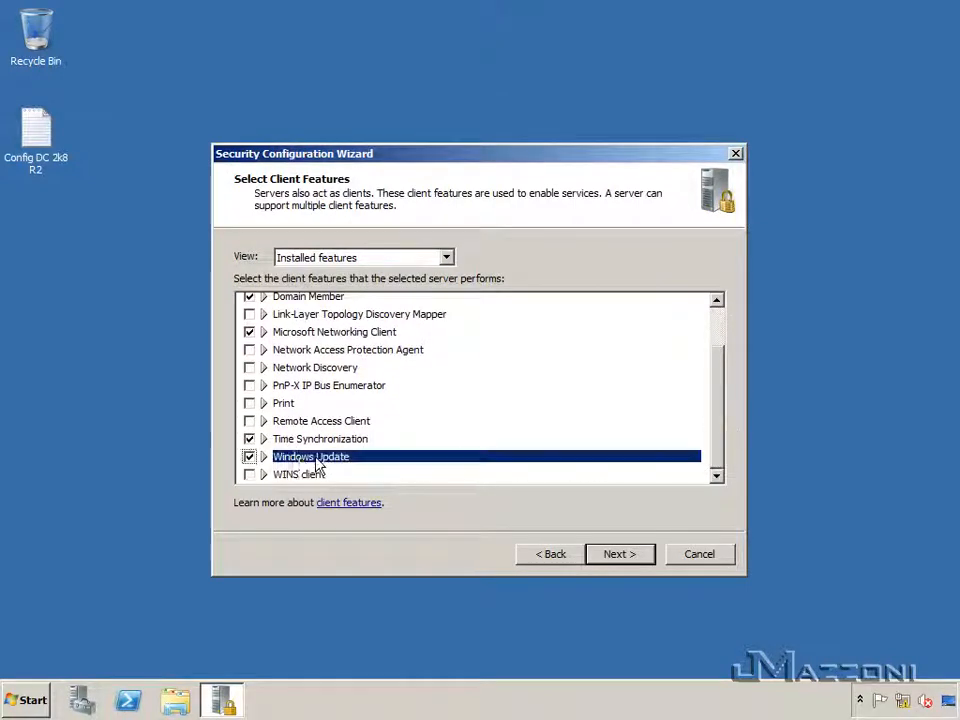
pyautogui.click(263, 456)
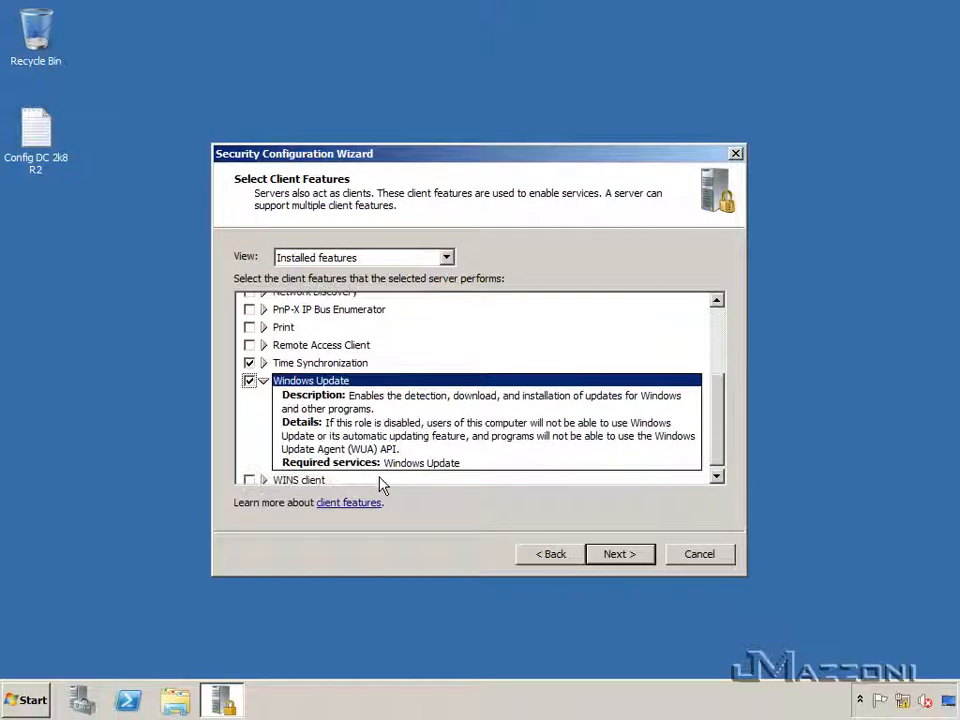
pyautogui.click(264, 382)
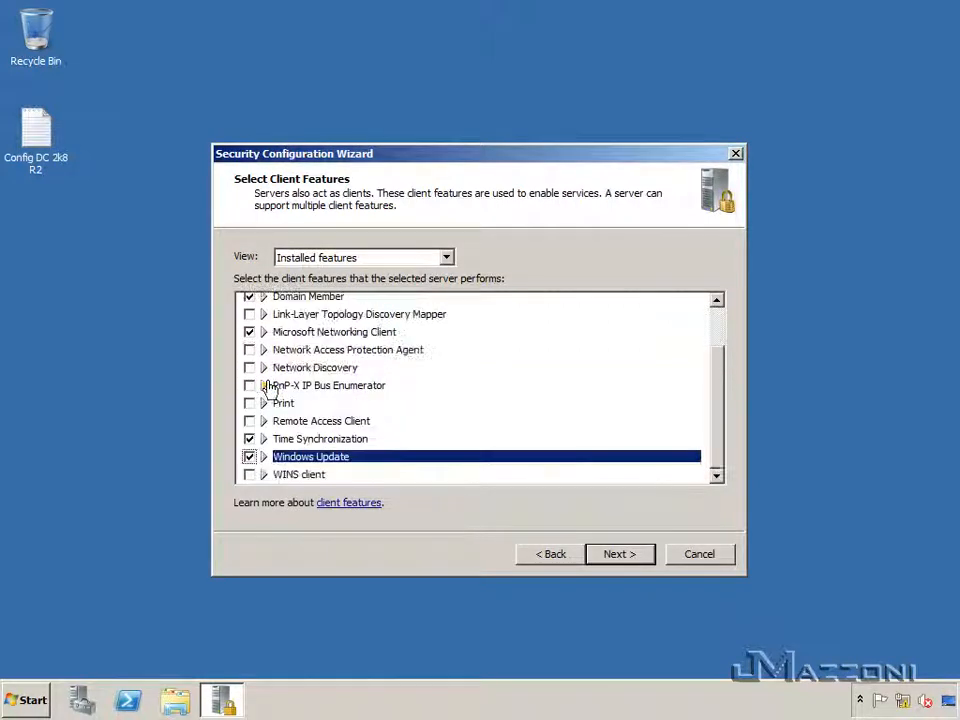
pyautogui.click(614, 561)
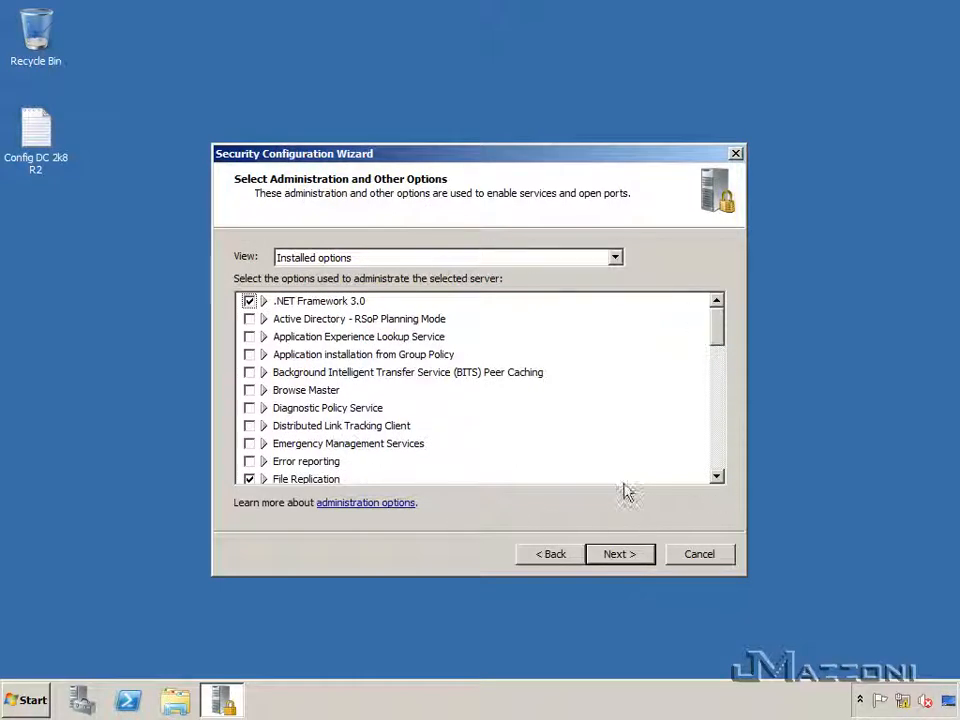
# Step: Enable Background Intelligent Transfer Service (BITS) Peer Caching and Error reporting among the administration options
pyautogui.click(250, 373)
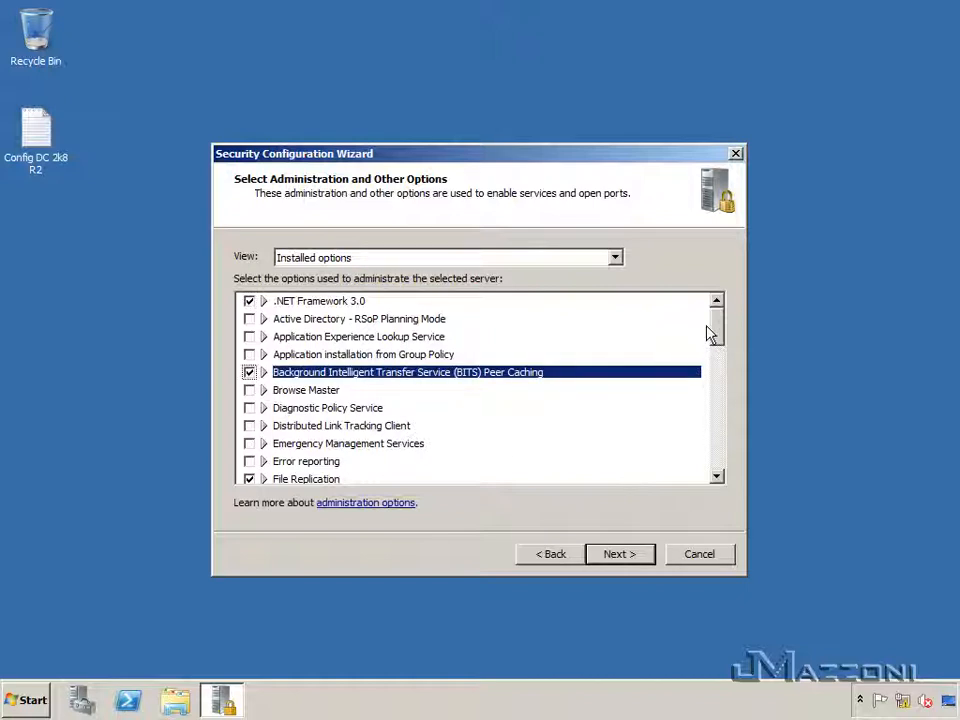
pyautogui.moveTo(722, 322); pyautogui.dragTo(726, 355)
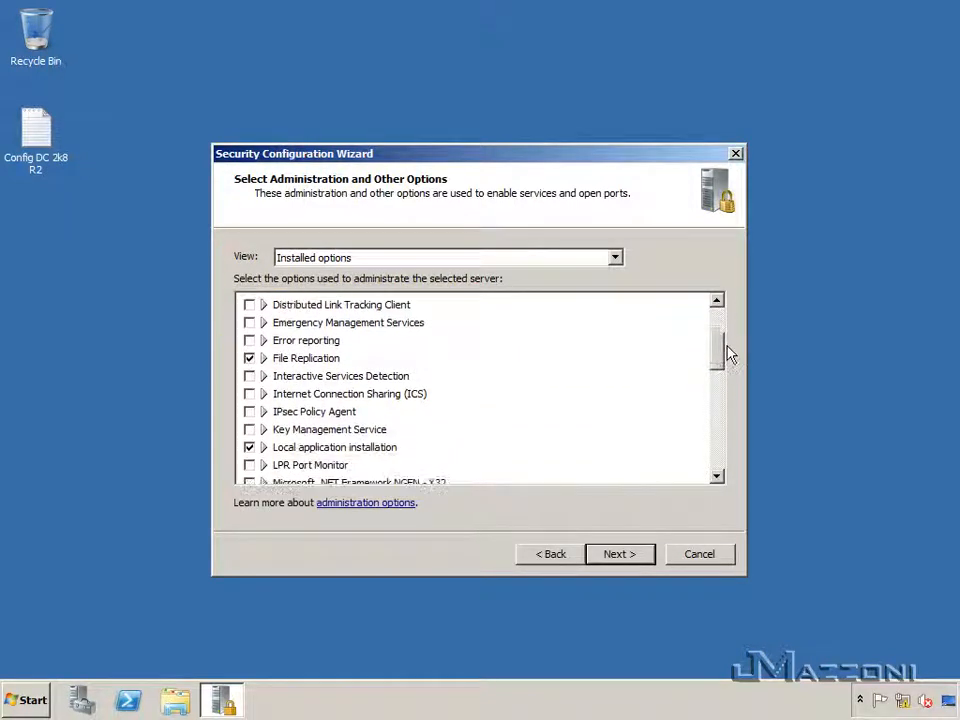
pyautogui.click(249, 341)
# Step: Enable Remote Desktop, Remote Windows Administration, Remote Windows Firewall Administration and Remote Administration for Task Scheduler
pyautogui.moveTo(720, 347); pyautogui.dragTo(737, 401)
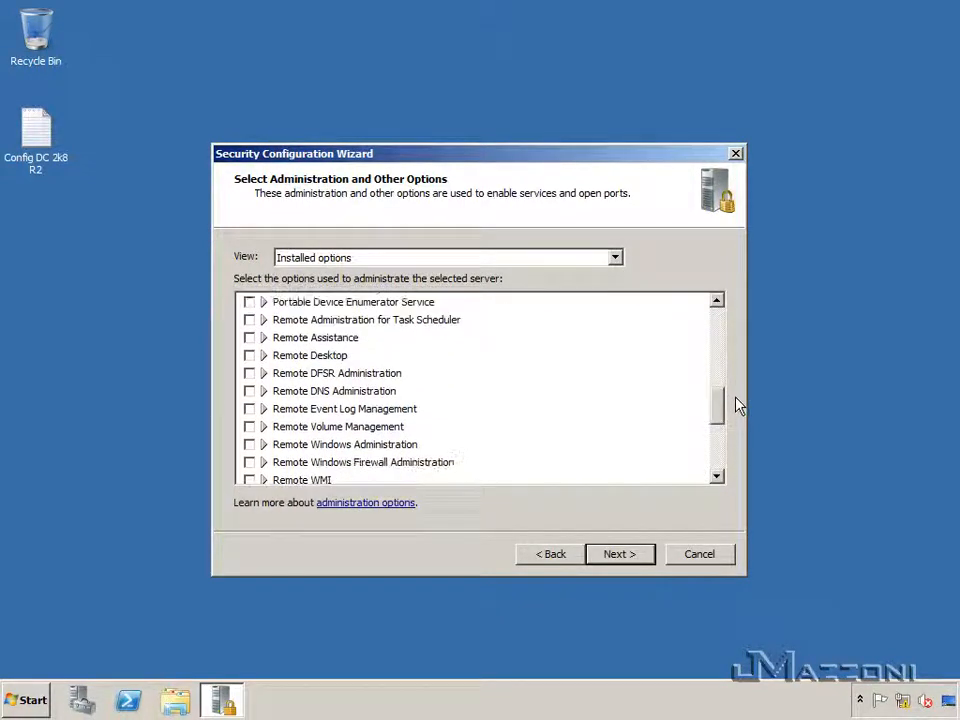
pyautogui.click(249, 356)
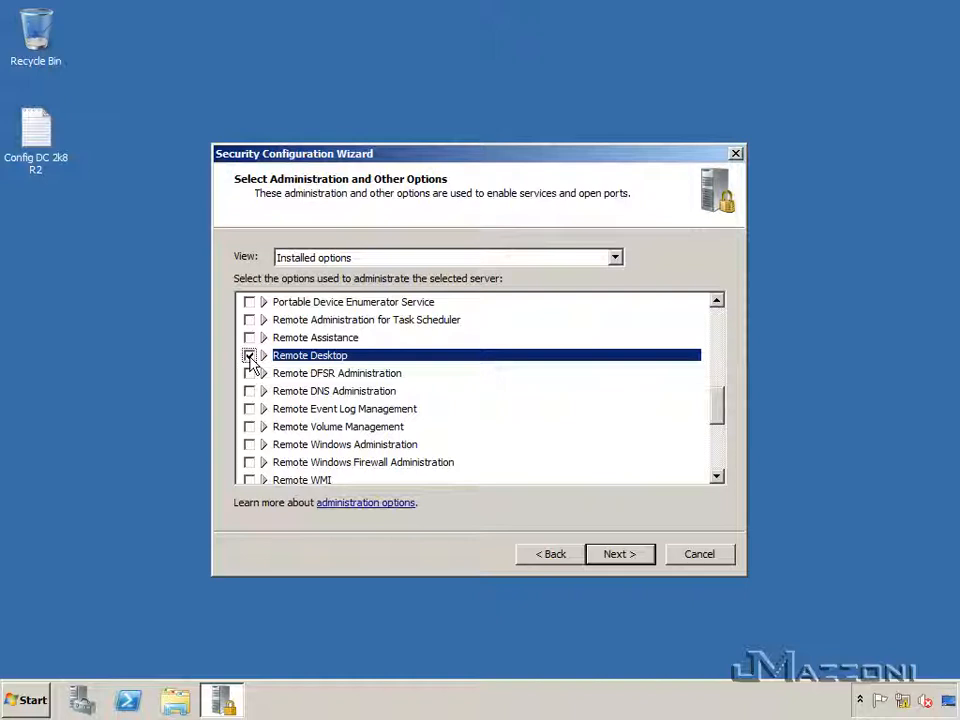
pyautogui.click(249, 444)
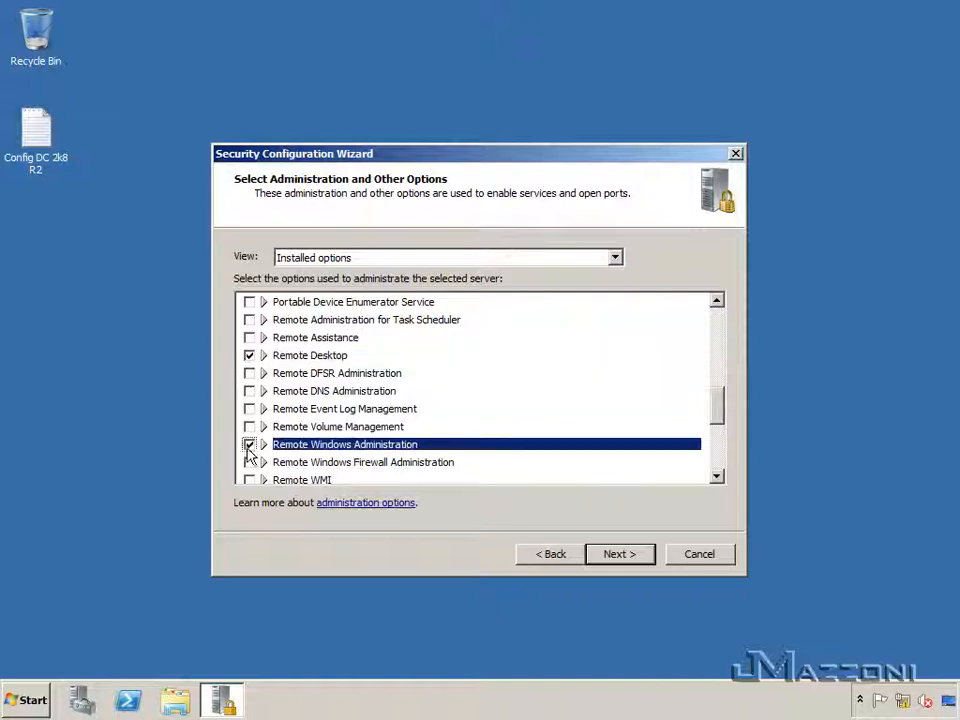
pyautogui.scroll(-3, 716, 440)
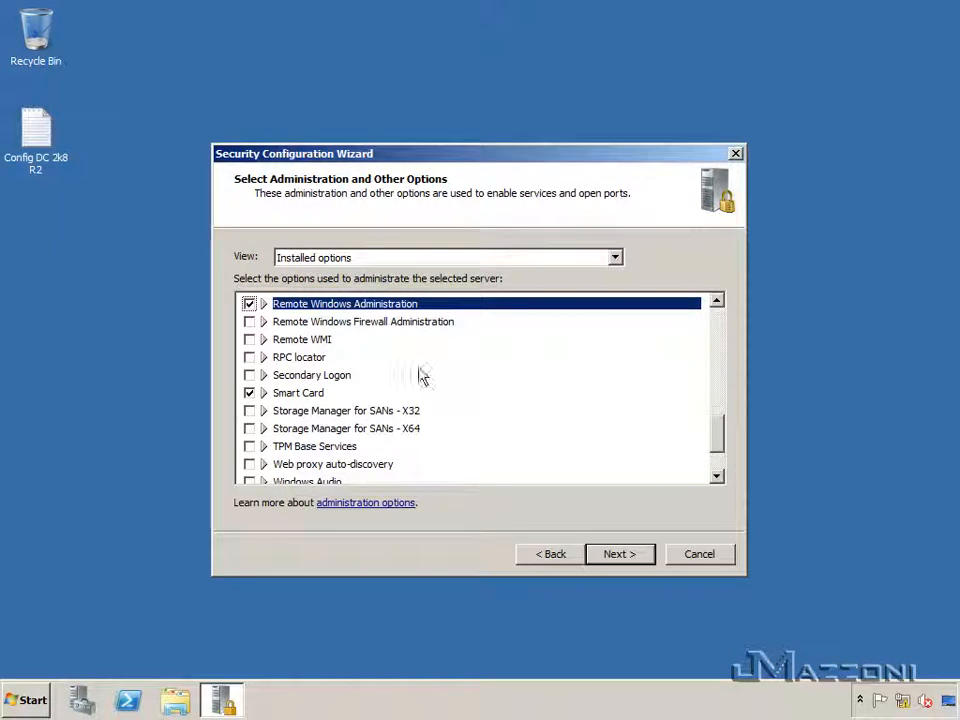
pyautogui.click(249, 321)
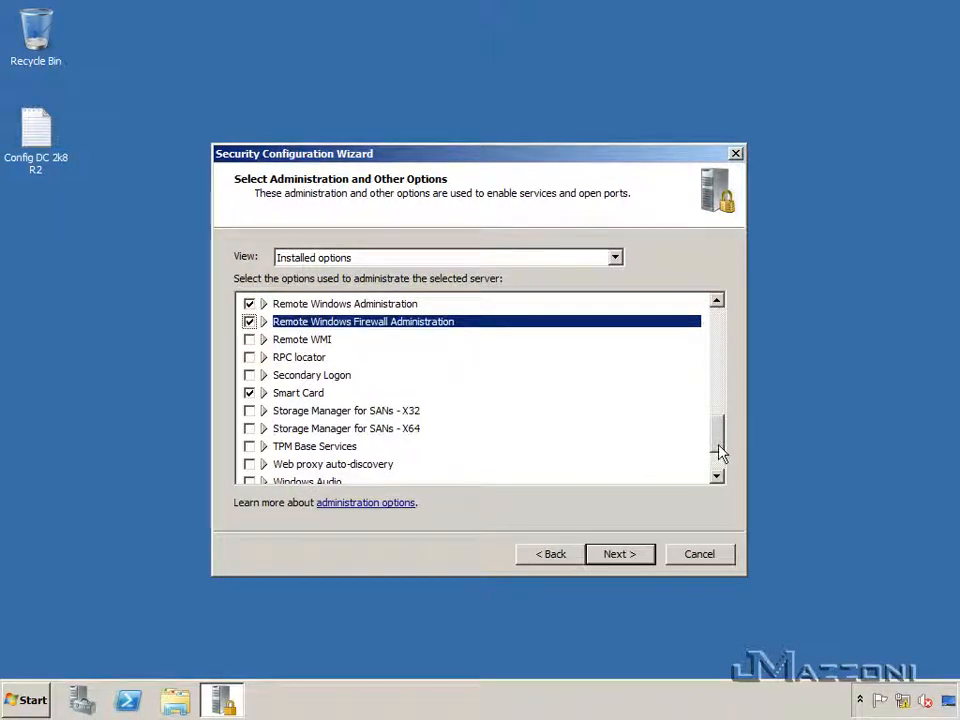
pyautogui.moveTo(720, 448); pyautogui.dragTo(725, 408)
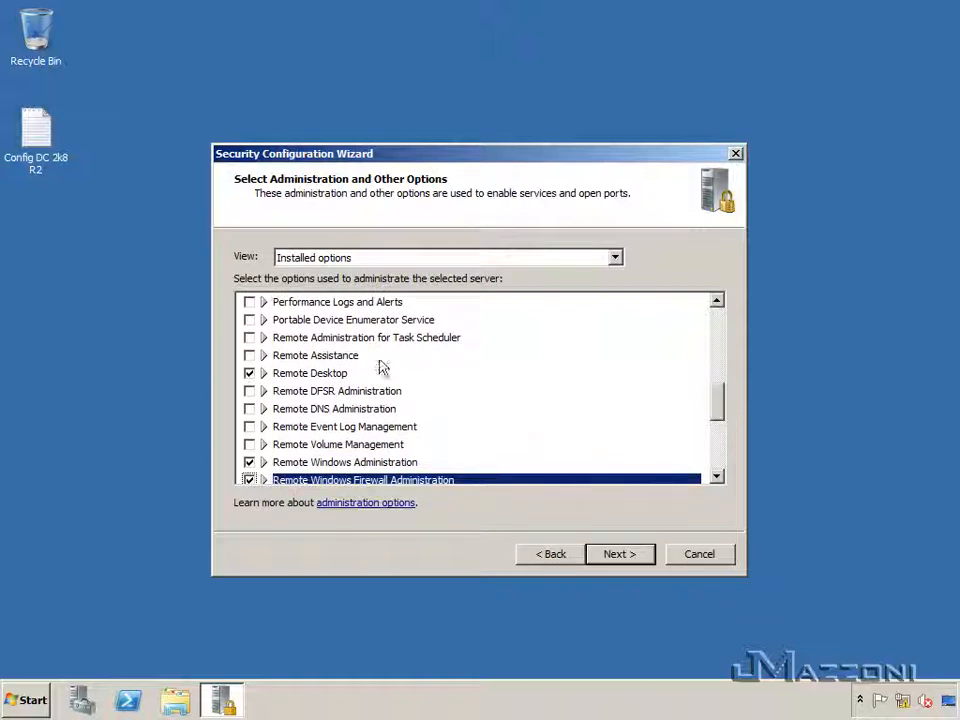
pyautogui.click(249, 338)
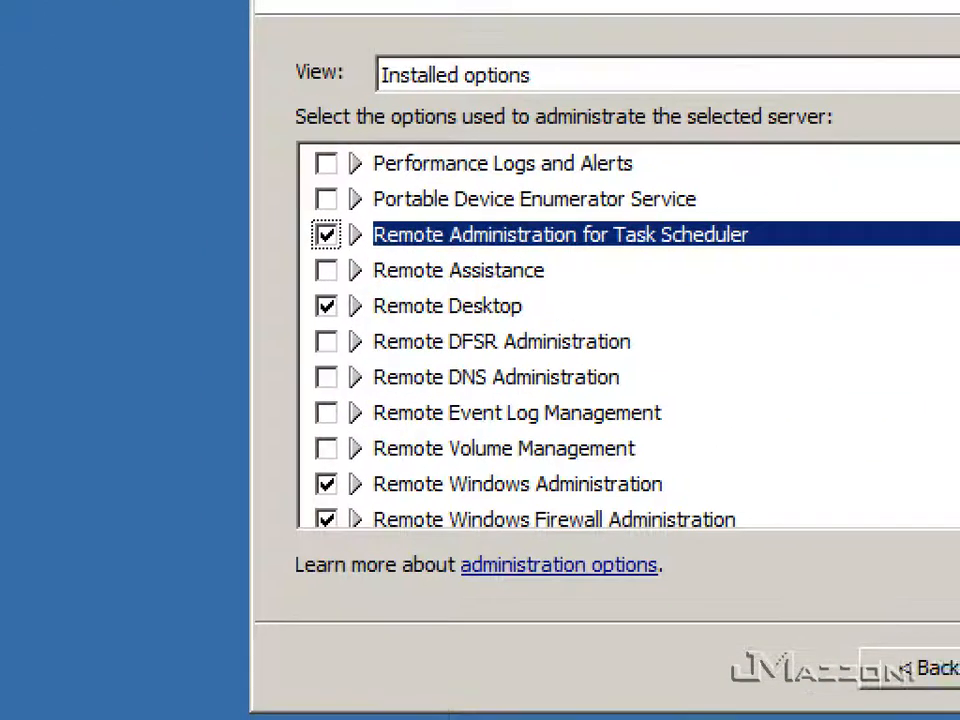
pyautogui.moveTo(229, 213)
pyautogui.mouseDown()
pyautogui.moveTo(279, 332)
pyautogui.moveTo(467, 508)
pyautogui.moveTo(797, 568)
pyautogui.moveTo(790, 541)
pyautogui.mouseUp()
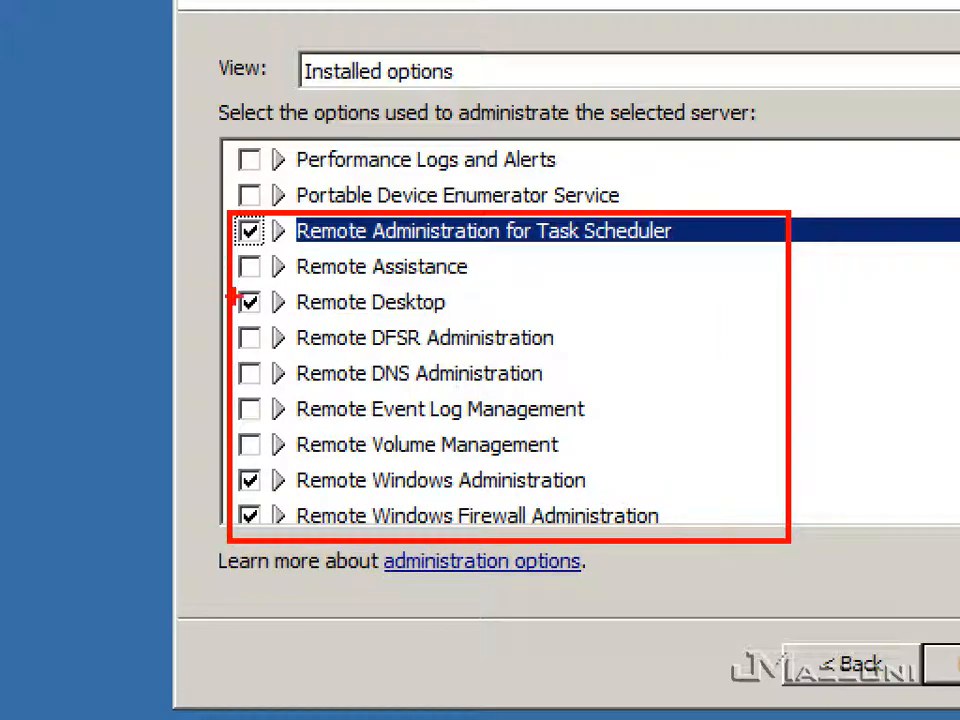
pyautogui.moveTo(231, 285)
pyautogui.mouseDown()
pyautogui.moveTo(459, 343)
pyautogui.moveTo(518, 322)
pyautogui.mouseUp()
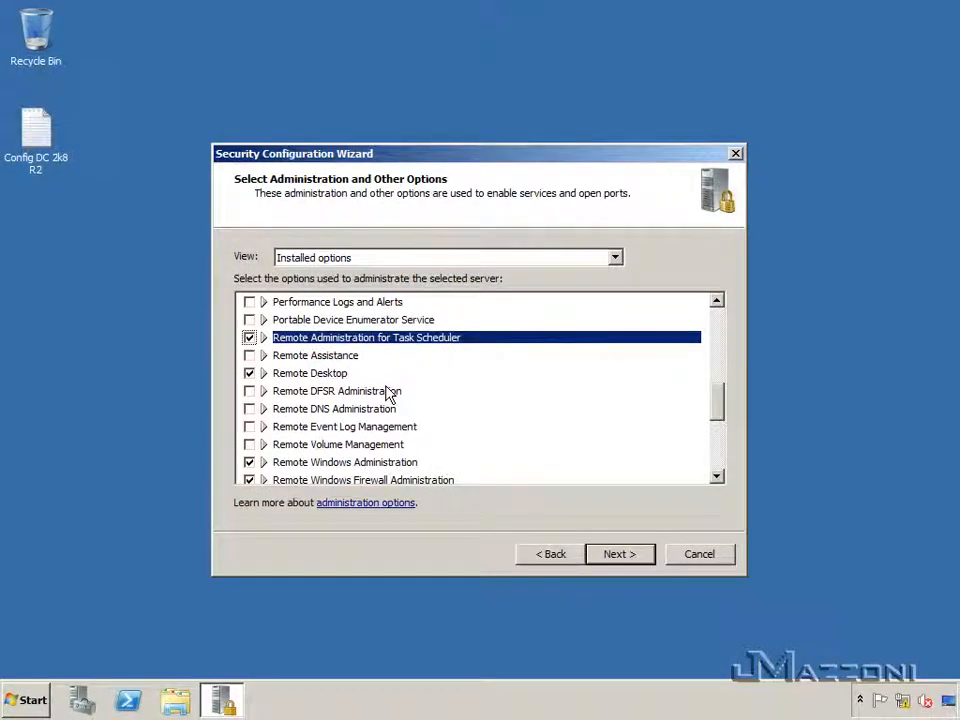
# Step: Read the Remote DFSR Administration description, enable that option while leaving Remote Assistance off, and accept the administration options
pyautogui.click(265, 392)
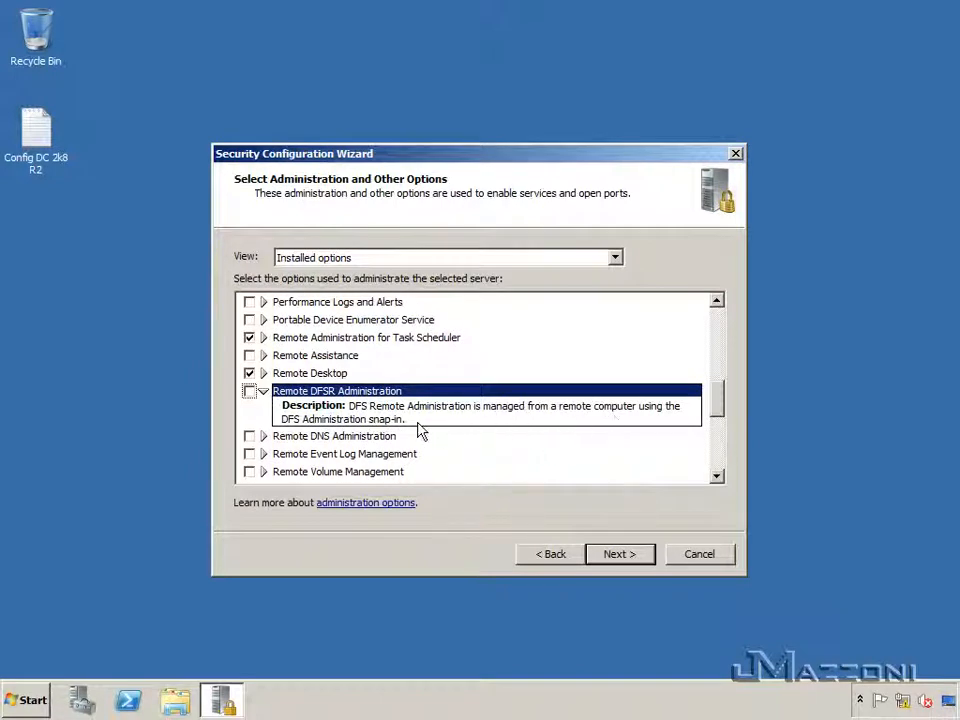
pyautogui.click(261, 391)
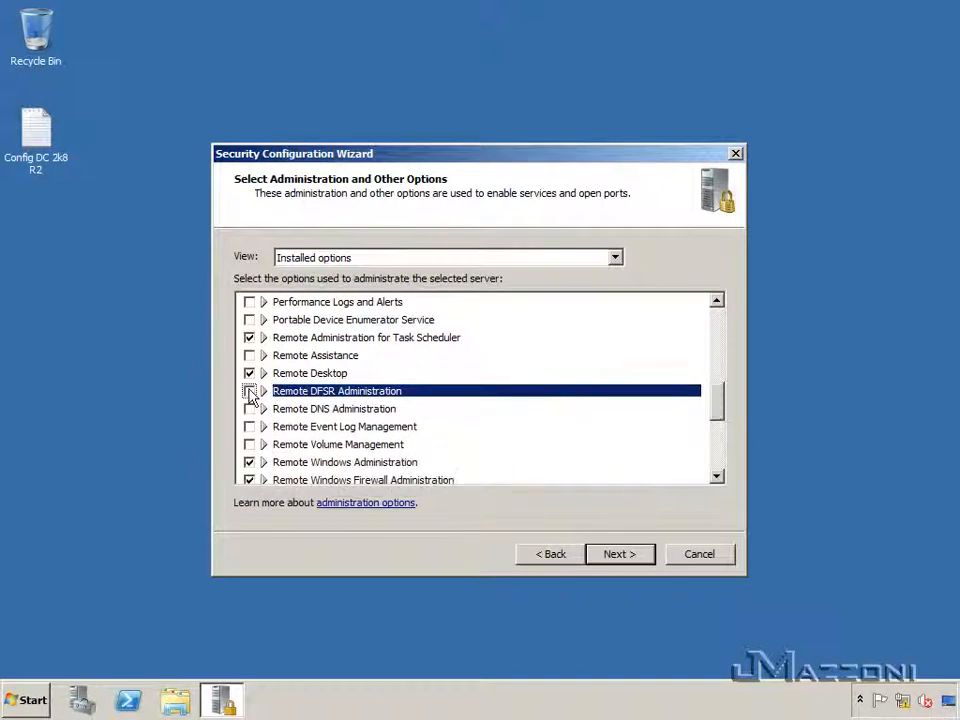
pyautogui.click(249, 391)
pyautogui.click(249, 356)
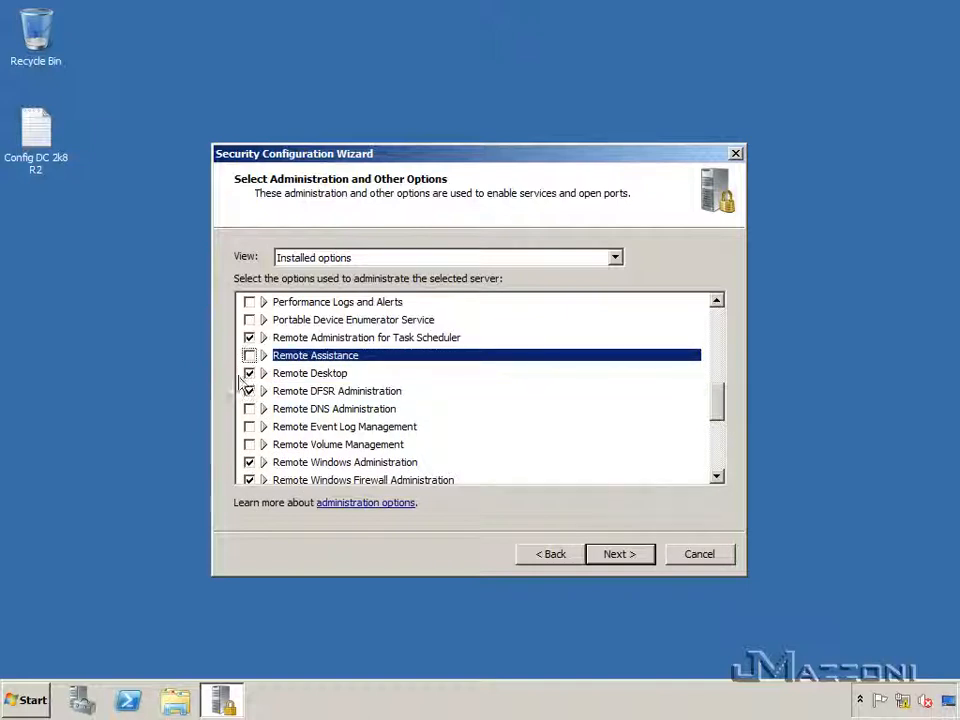
pyautogui.moveTo(718, 405); pyautogui.dragTo(718, 425)
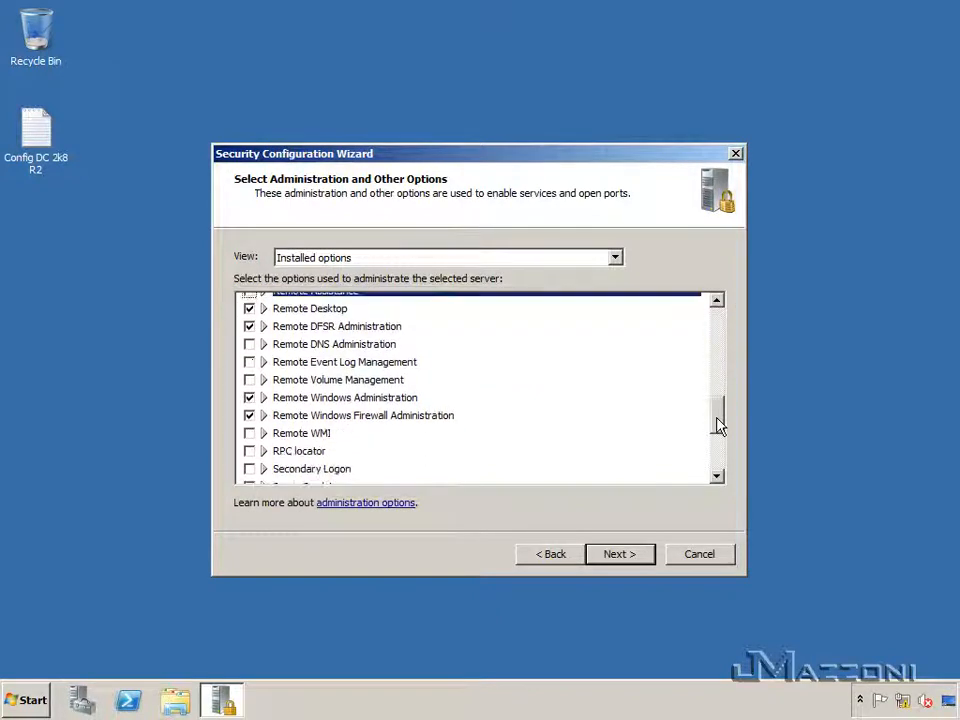
pyautogui.click(620, 555)
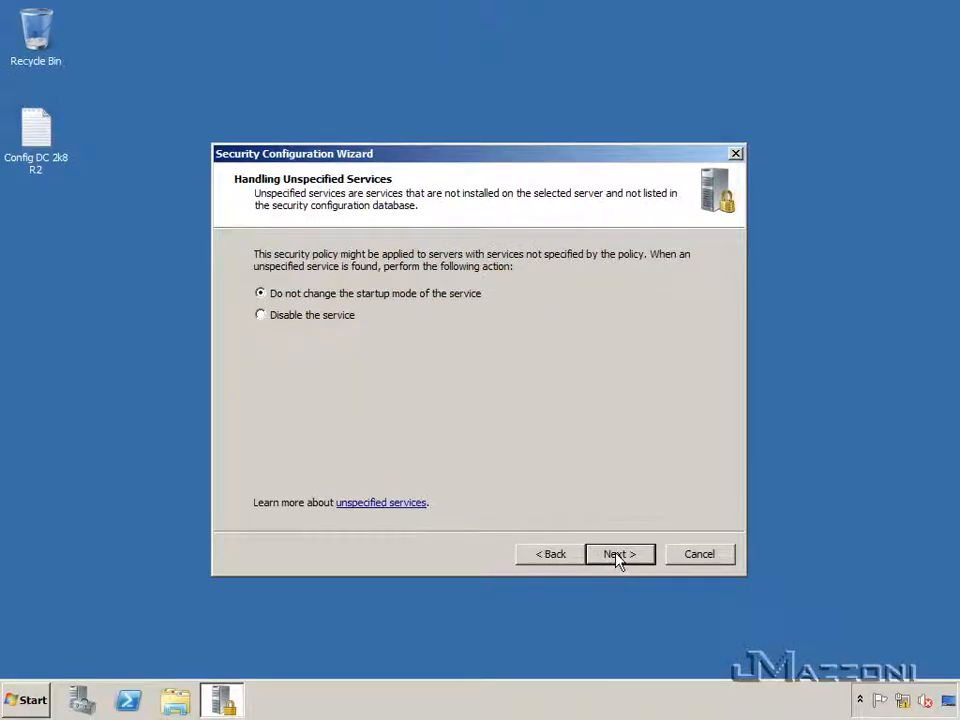
# Step: Keep the startup mode of unspecified services, and review and confirm the changed services with their current and policy startup modes
pyautogui.click(618, 556)
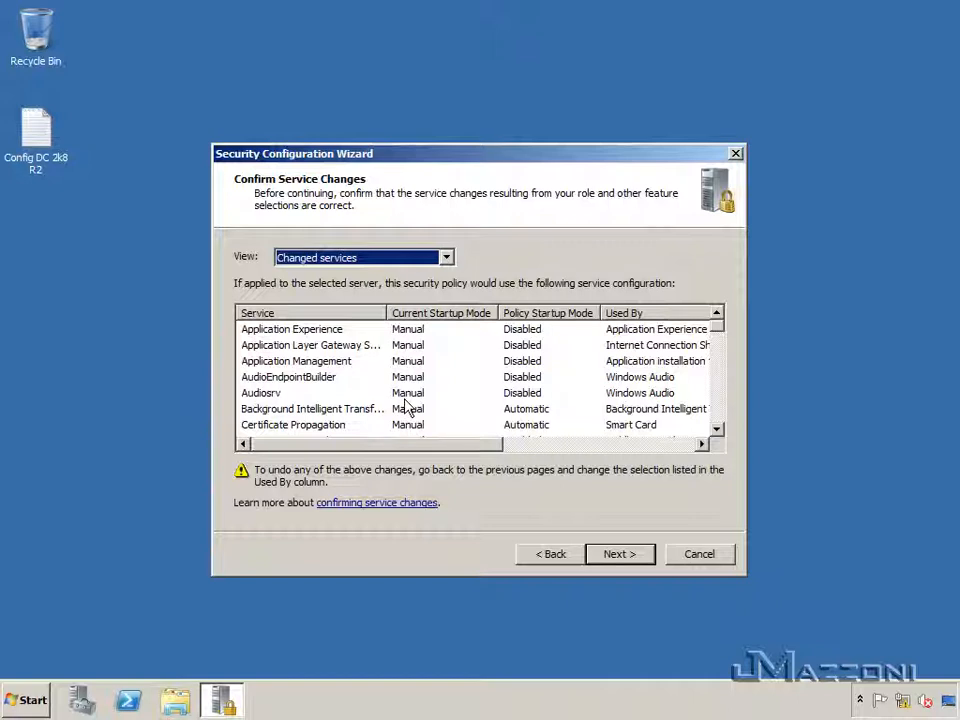
pyautogui.click(446, 259)
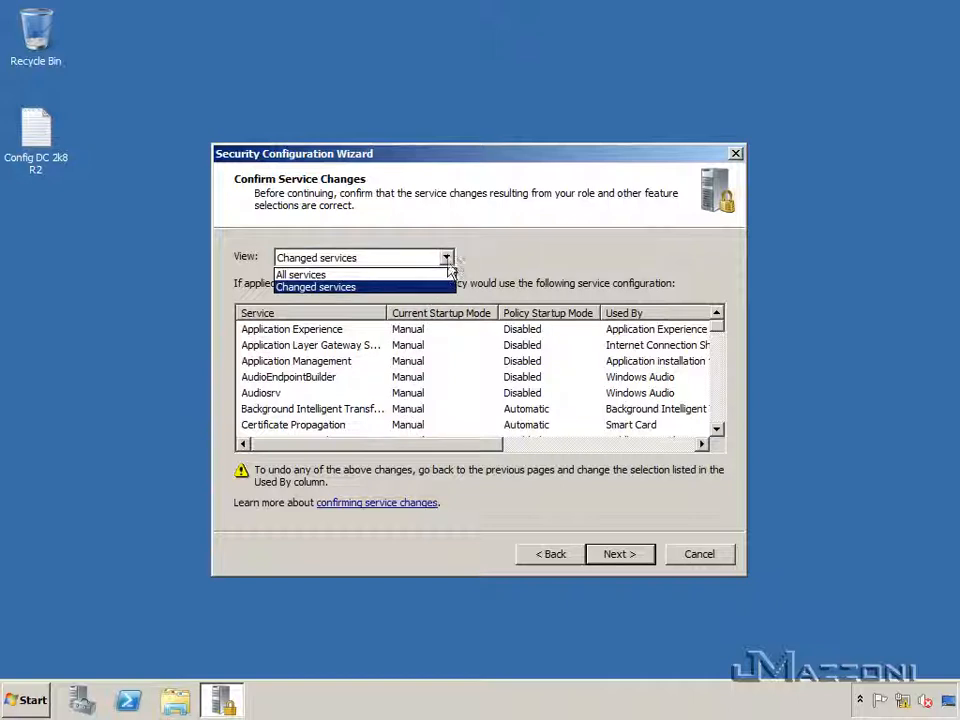
pyautogui.click(525, 283)
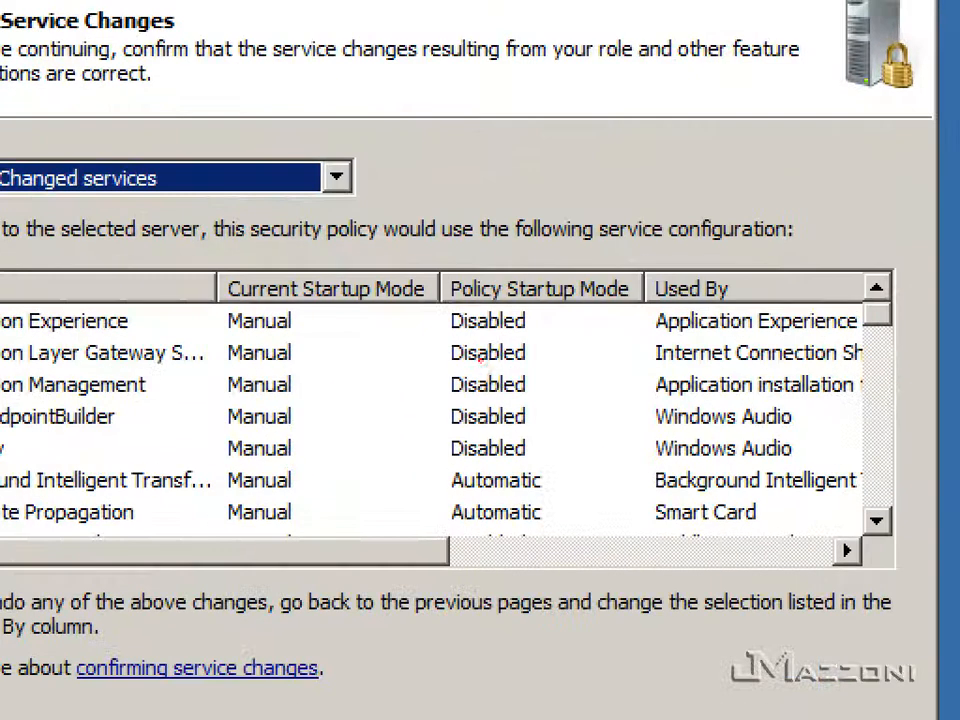
pyautogui.moveTo(198, 271); pyautogui.dragTo(329, 531)
pyautogui.moveTo(411, 251); pyautogui.dragTo(588, 530)
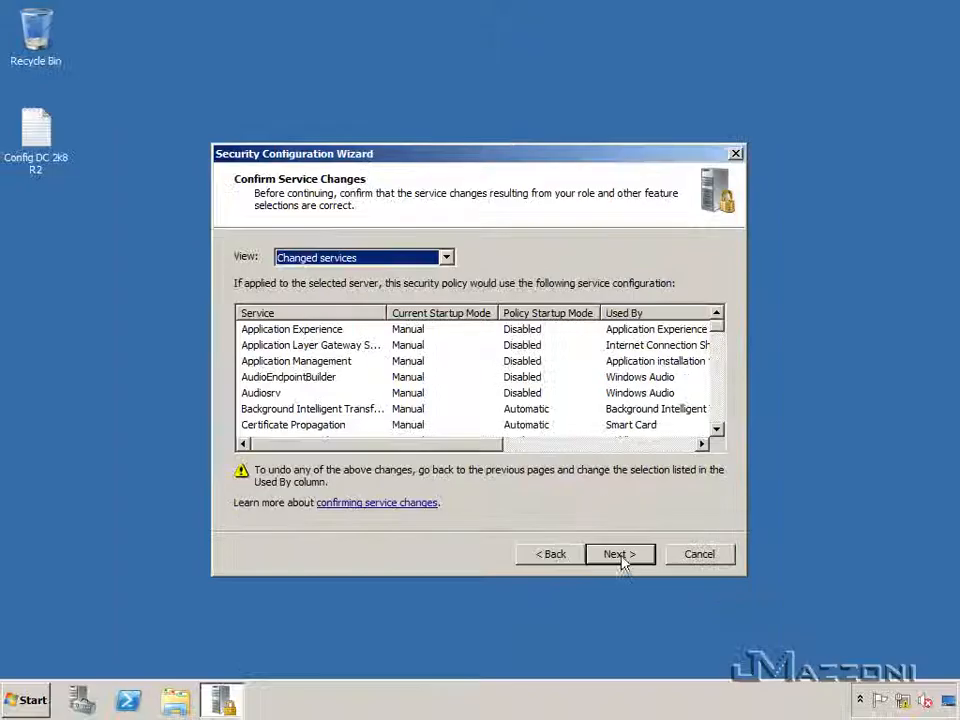
pyautogui.click(621, 555)
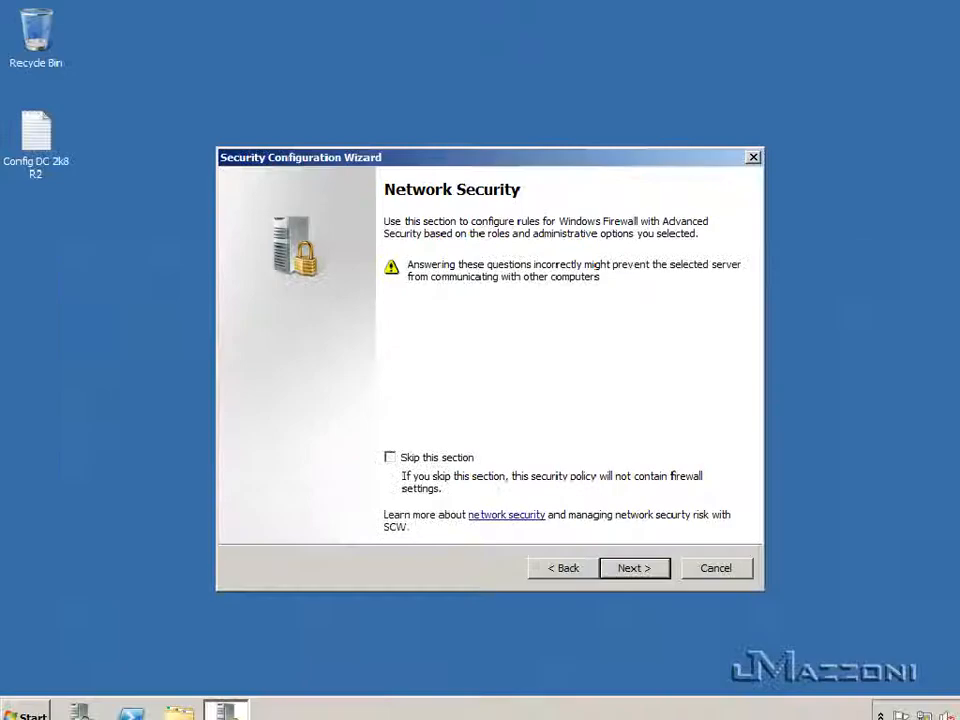
# Step: Review the Windows Firewall rules in the Network Security section, check the view filters while keeping All Rules, and accept the enabled rules
pyautogui.click(636, 569)
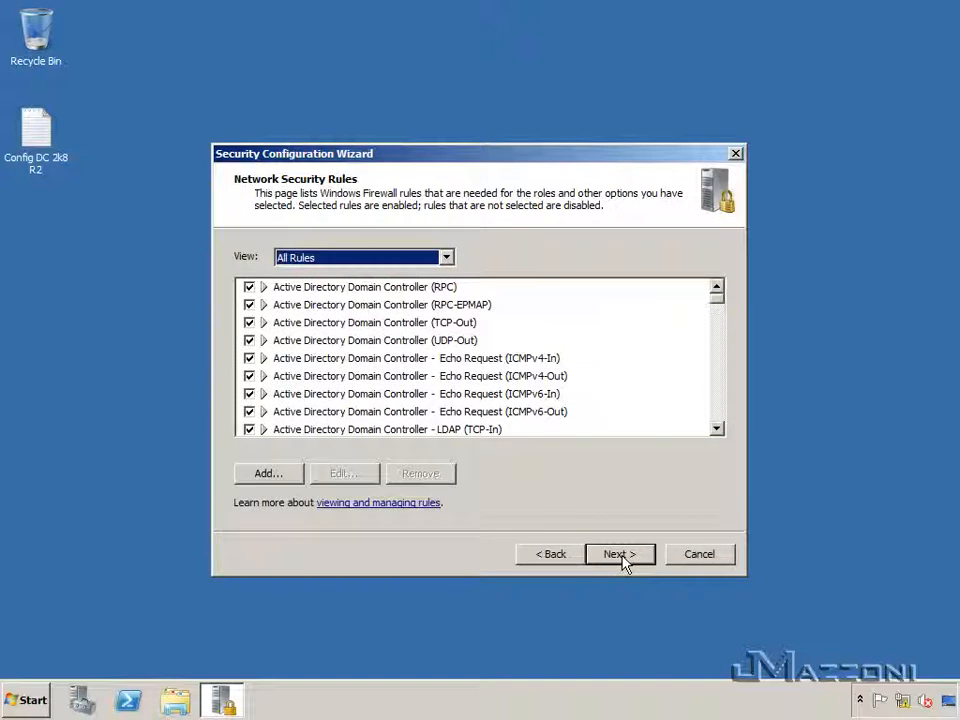
pyautogui.moveTo(722, 304); pyautogui.dragTo(734, 432)
pyautogui.click(442, 259)
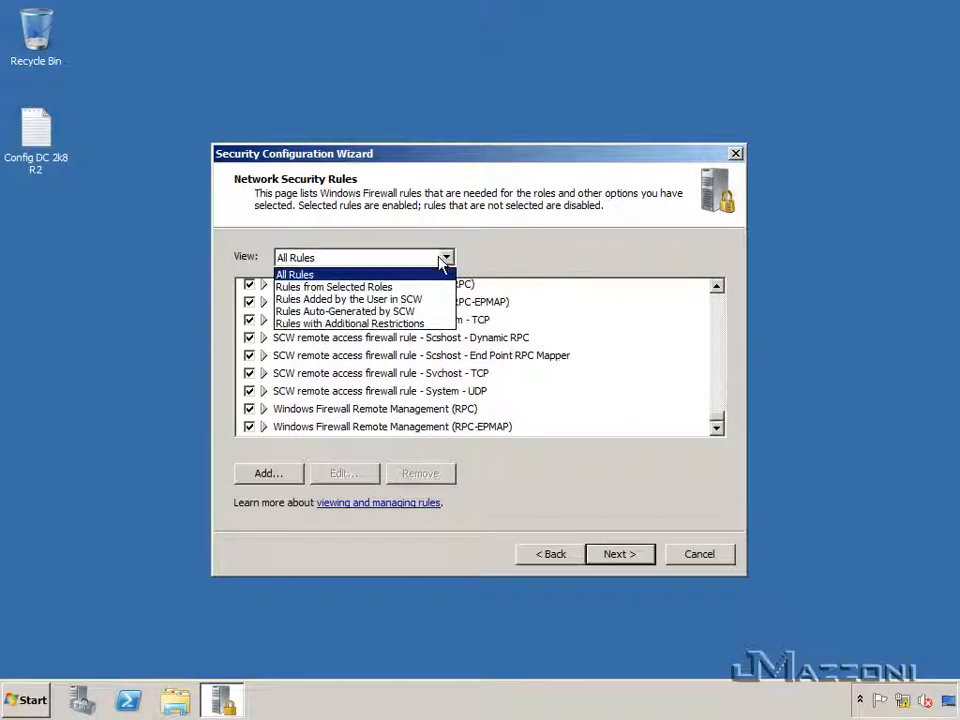
pyautogui.click(442, 259)
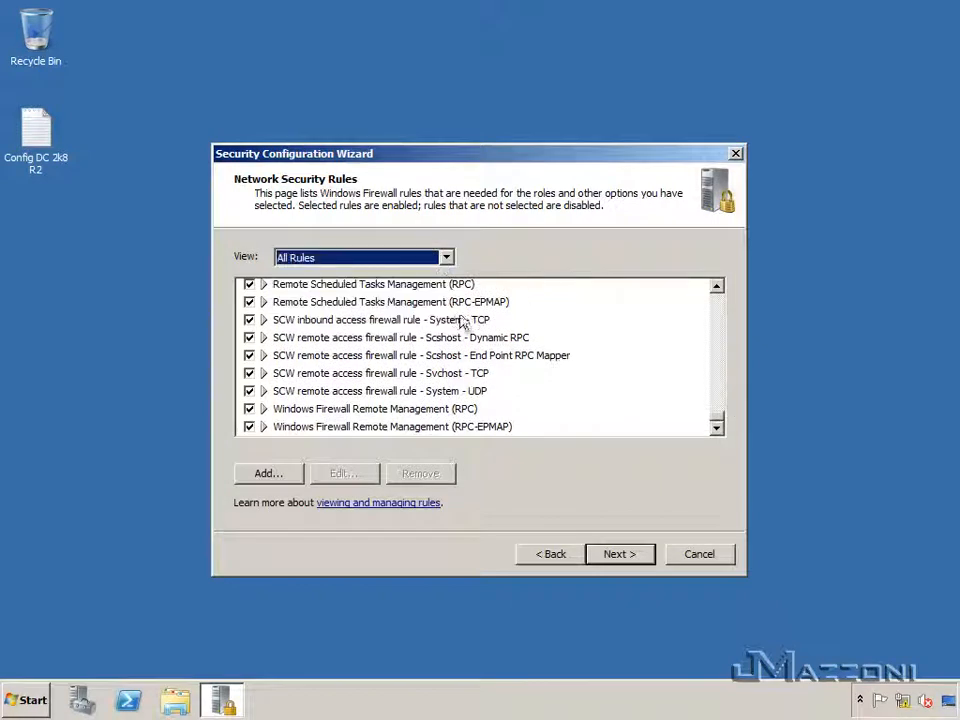
pyautogui.click(605, 554)
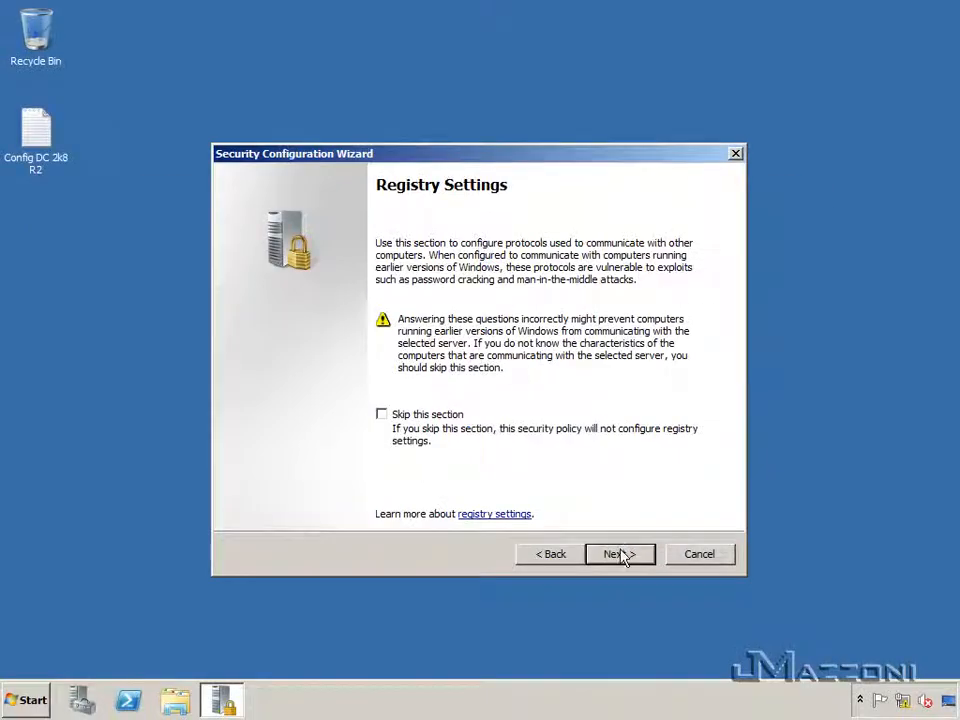
# Step: Include the Registry Settings section and accept both SMB security signature attributes, minimum operating systems and surplus processor capacity
pyautogui.click(664, 710)
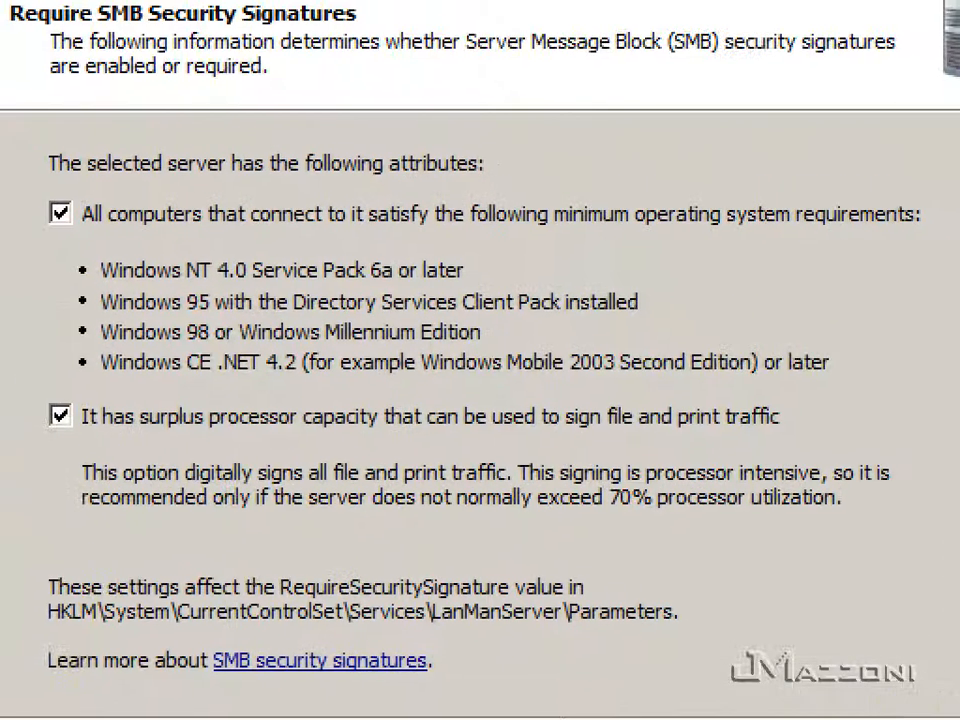
pyautogui.click(146, 209)
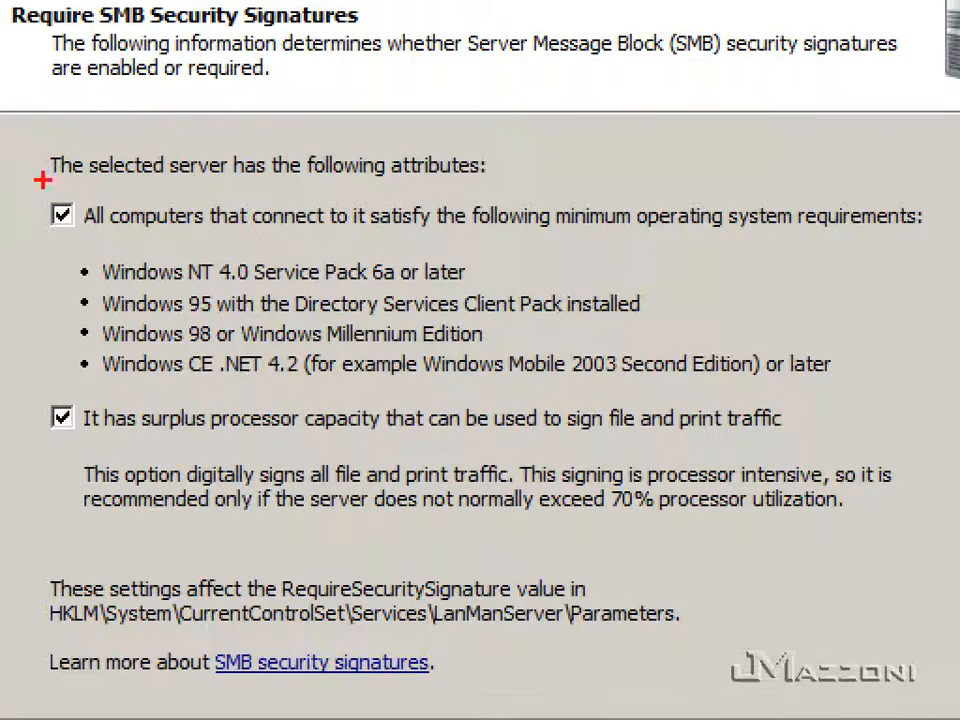
pyautogui.moveTo(37, 193)
pyautogui.mouseDown()
pyautogui.moveTo(151, 257)
pyautogui.moveTo(600, 386)
pyautogui.moveTo(831, 396)
pyautogui.moveTo(870, 377)
pyautogui.mouseUp()
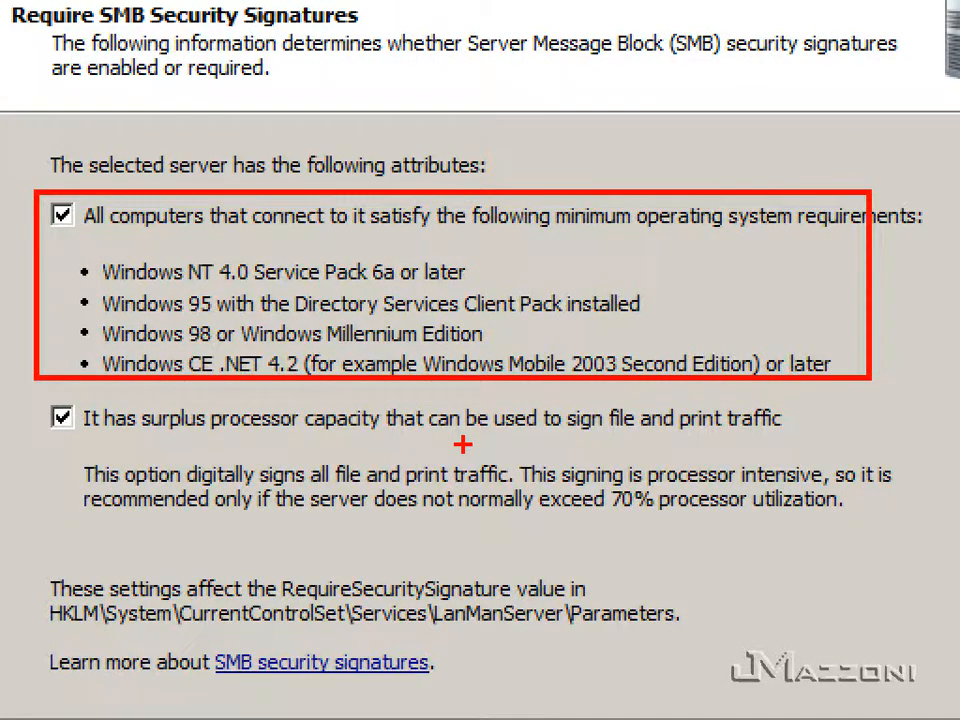
pyautogui.press('Escape')
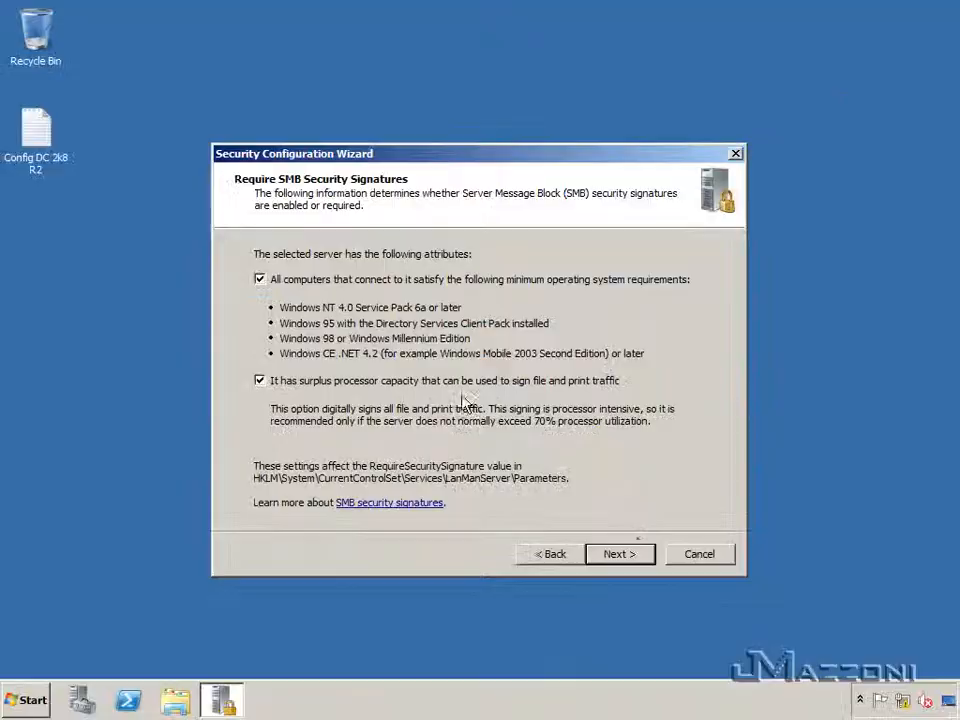
pyautogui.click(633, 558)
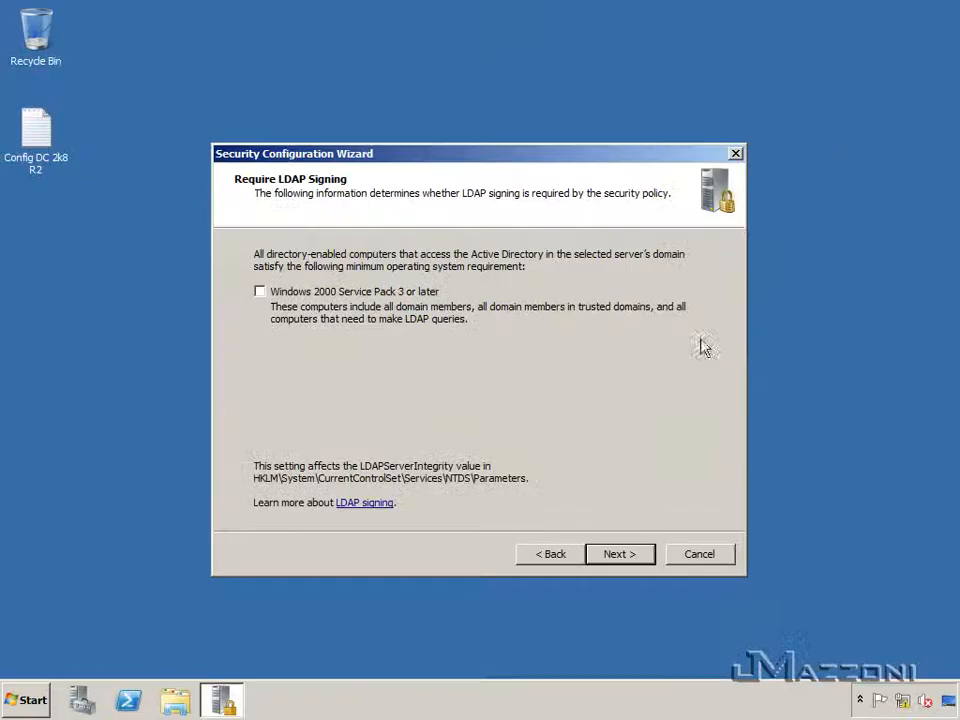
# Step: Require LDAP signing with Windows 2000 Service Pack 3 or later, keep outbound Domain Accounts authentication with its default attributes, and accept the registry summary
pyautogui.click(260, 292)
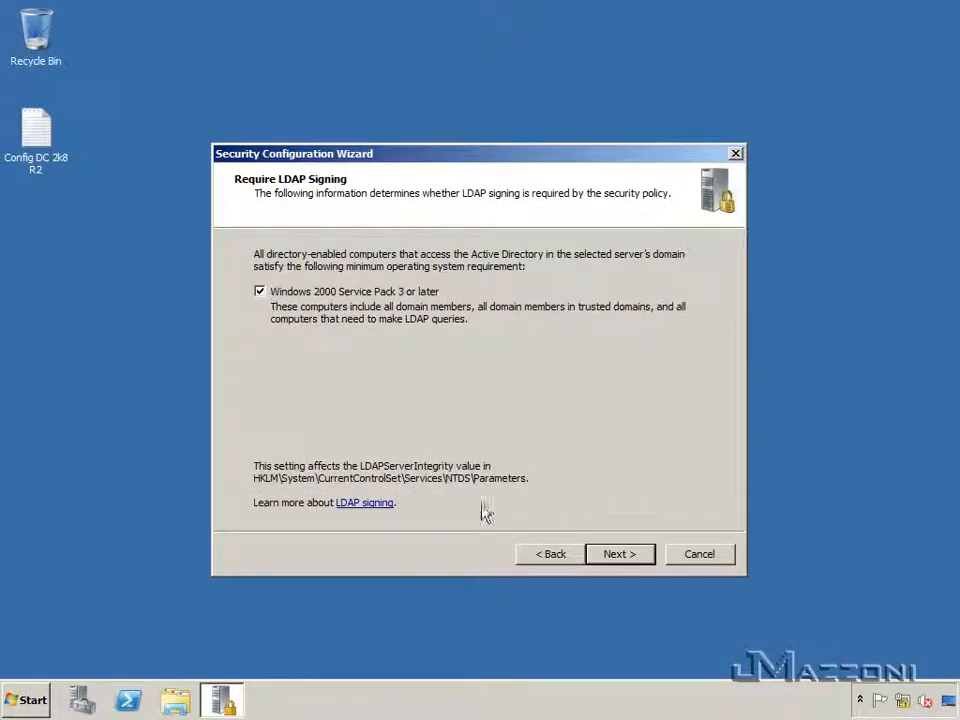
pyautogui.click(610, 553)
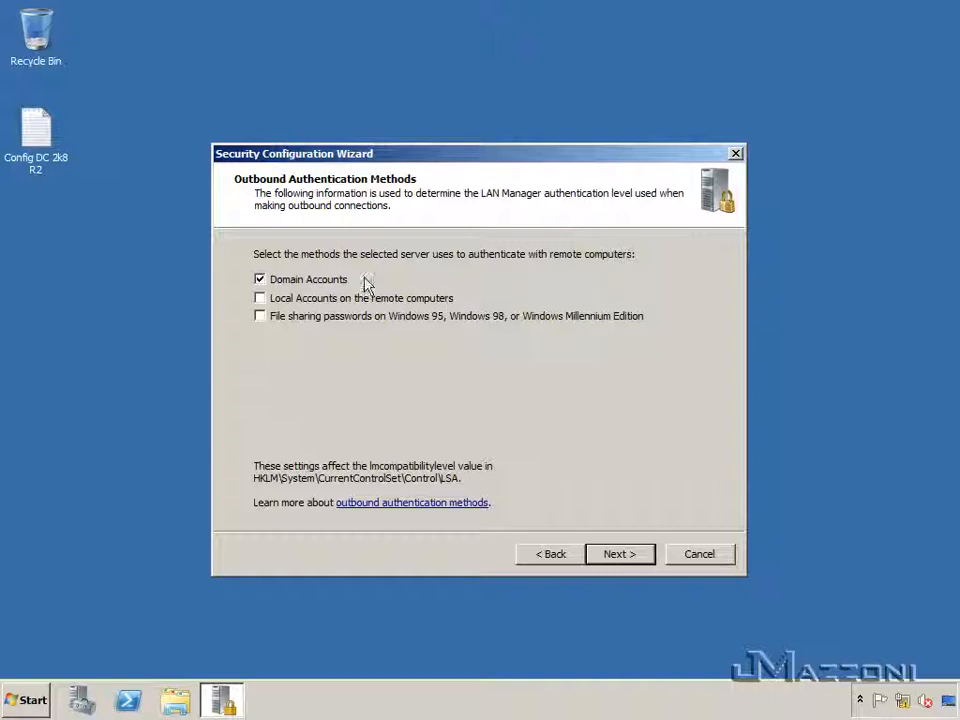
pyautogui.click(642, 563)
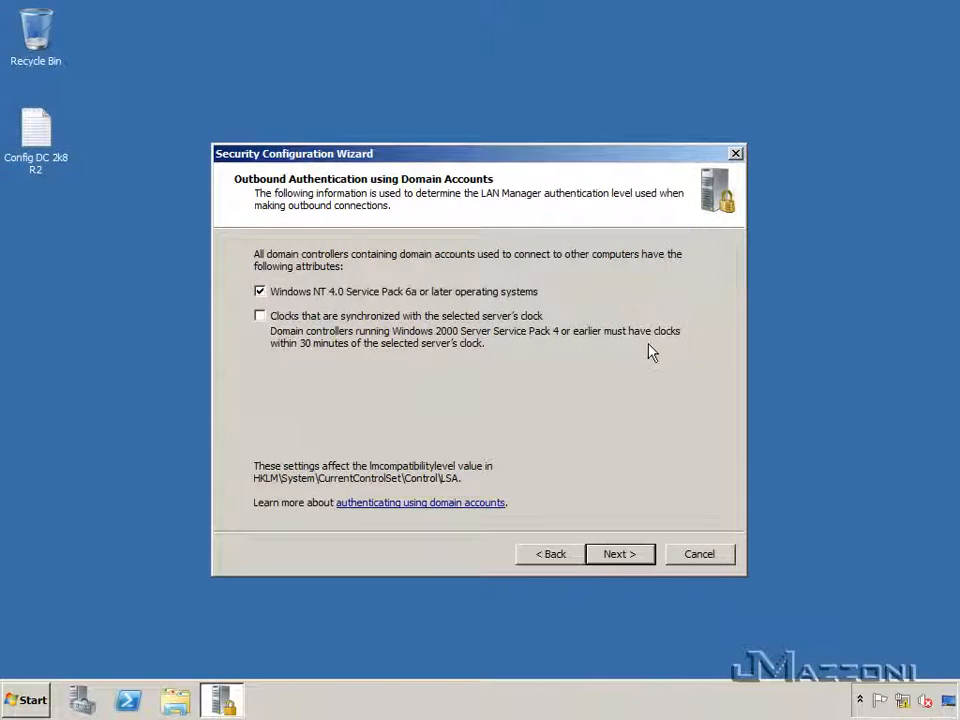
pyautogui.click(630, 562)
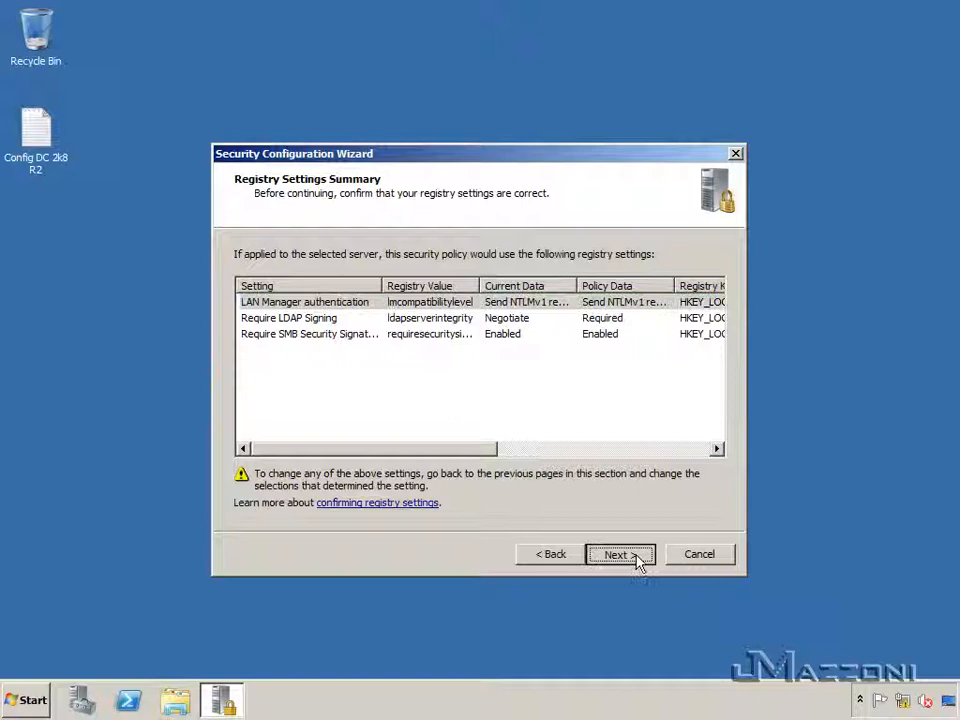
pyautogui.click(620, 554)
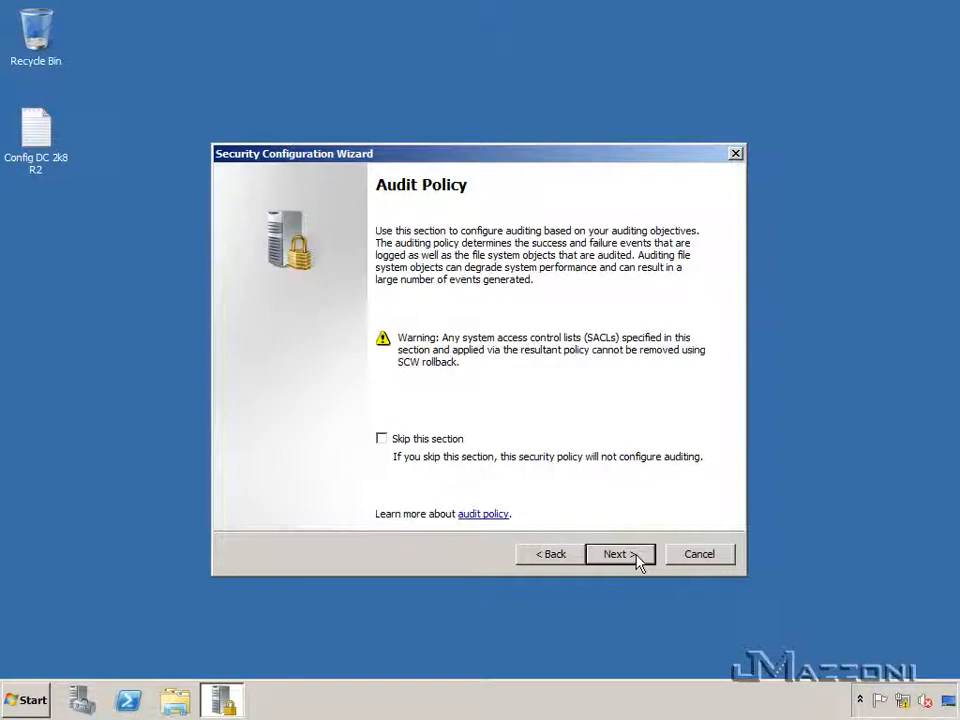
# Step: Include the Audit Policy section, keep Audit successful activities as the objective, and accept the audit summary with the SCWAudit.inf template included
pyautogui.click(637, 560)
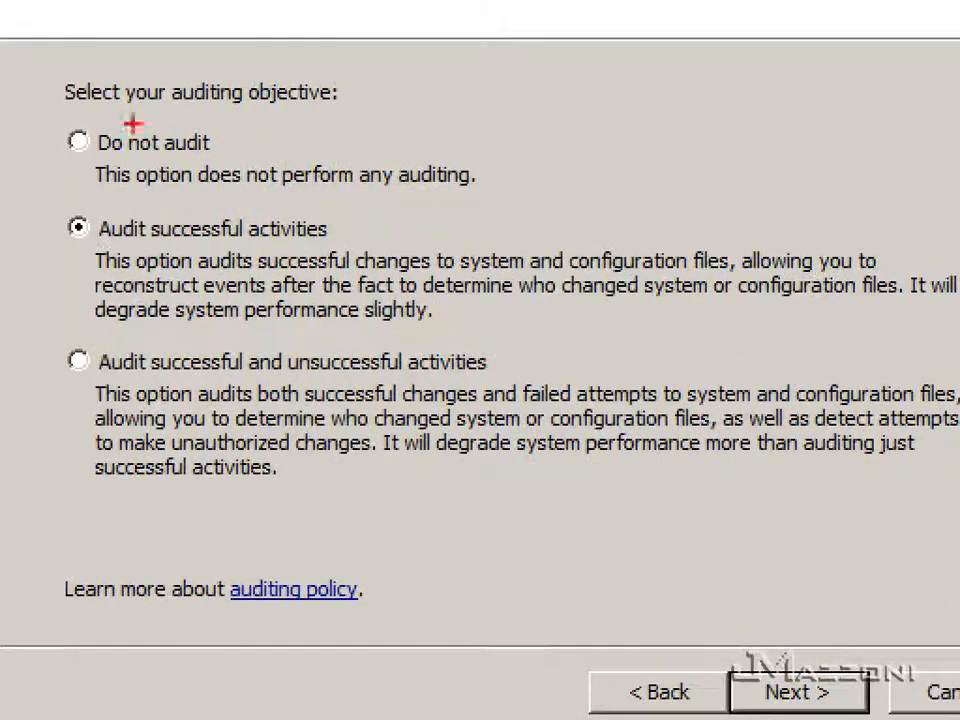
pyautogui.moveTo(50, 119)
pyautogui.mouseDown()
pyautogui.moveTo(229, 193)
pyautogui.moveTo(518, 197)
pyautogui.mouseUp()
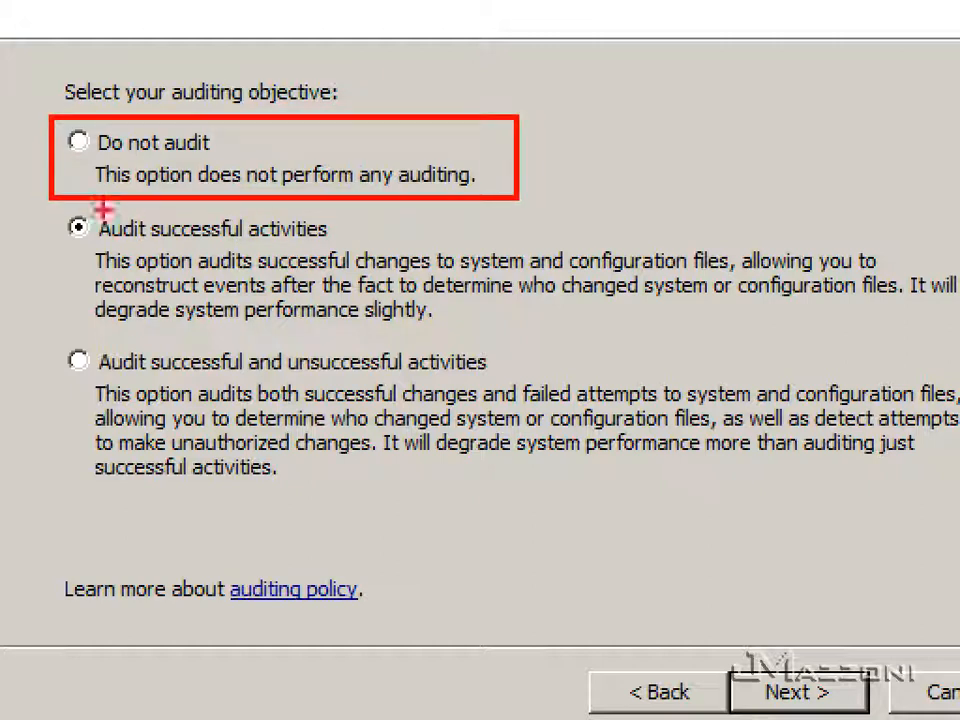
pyautogui.moveTo(47, 204); pyautogui.dragTo(536, 326)
pyautogui.moveTo(42, 333); pyautogui.dragTo(597, 510)
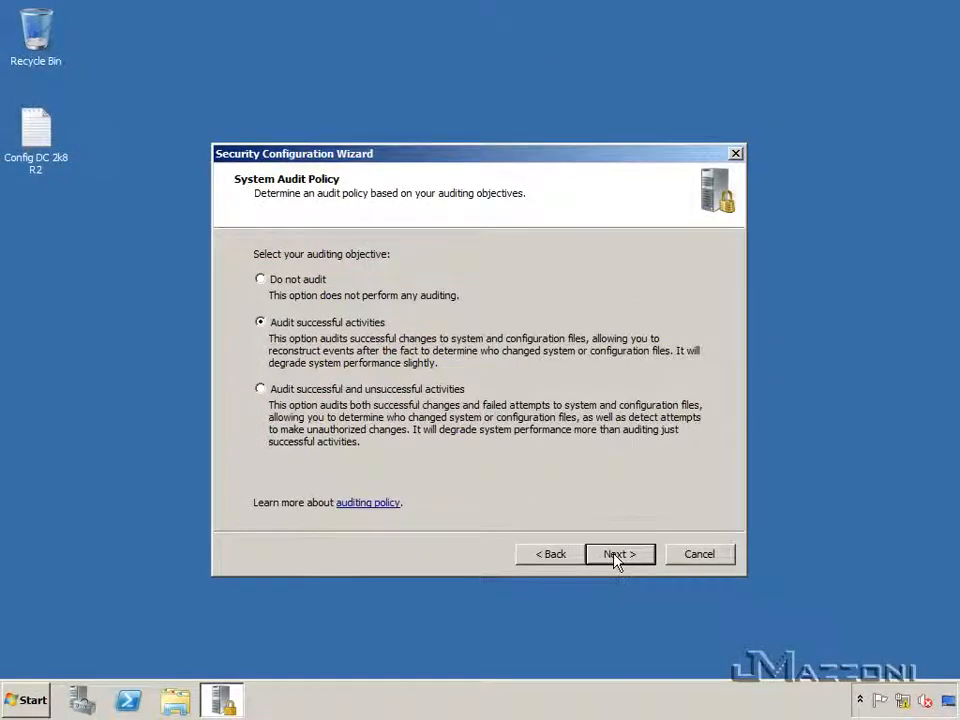
pyautogui.click(617, 556)
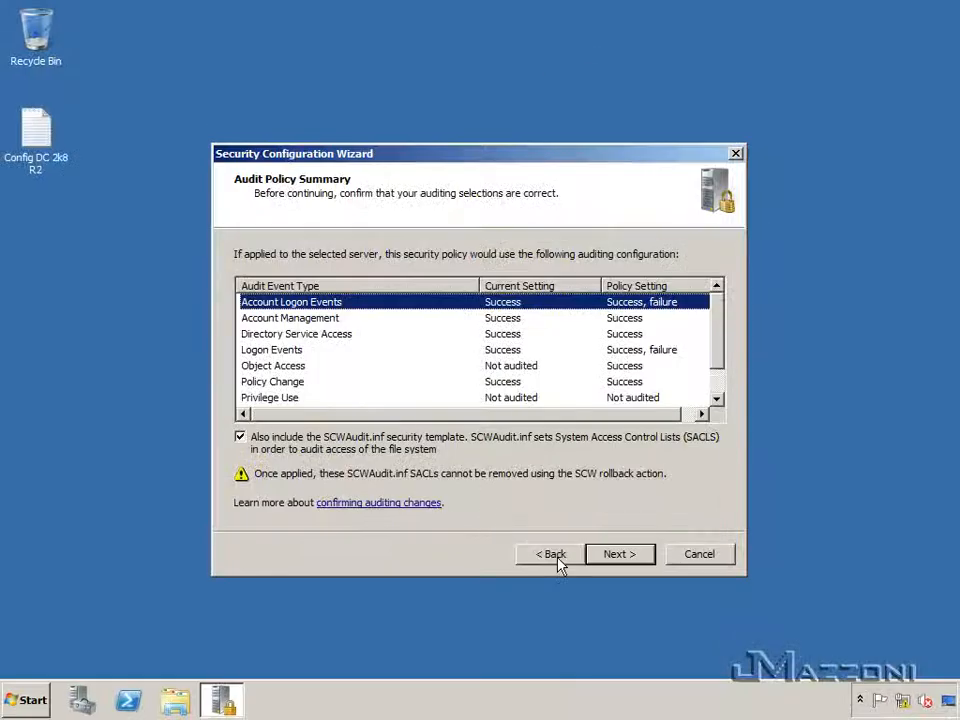
pyautogui.click(762, 703)
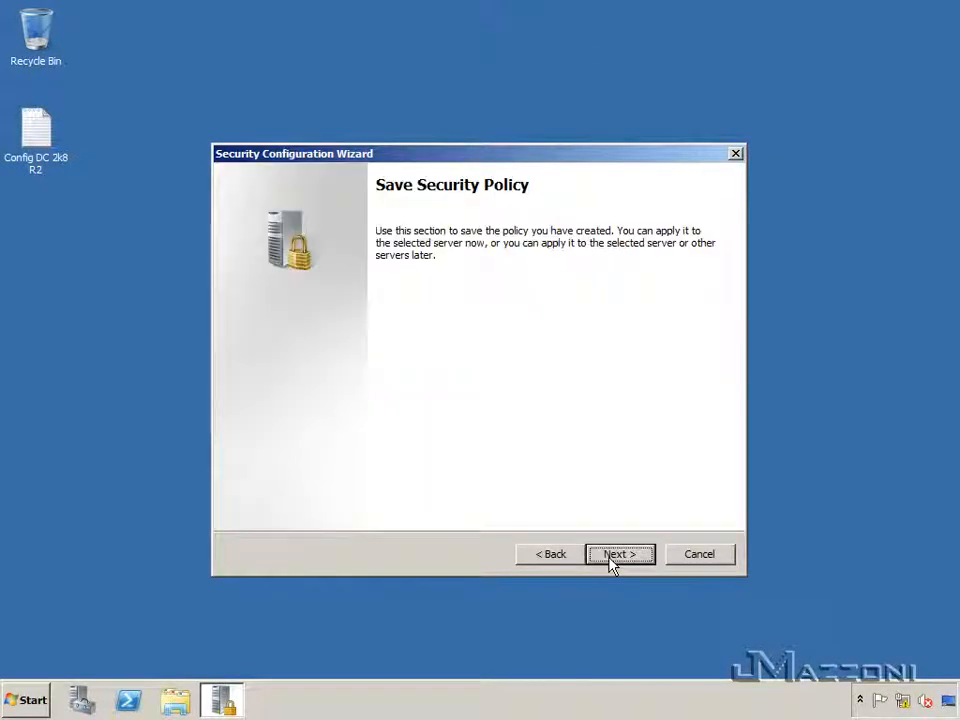
# Step: Save the security policy on the Desktop under the file name Policy Security Wizard, leaving the description empty
pyautogui.click(614, 556)
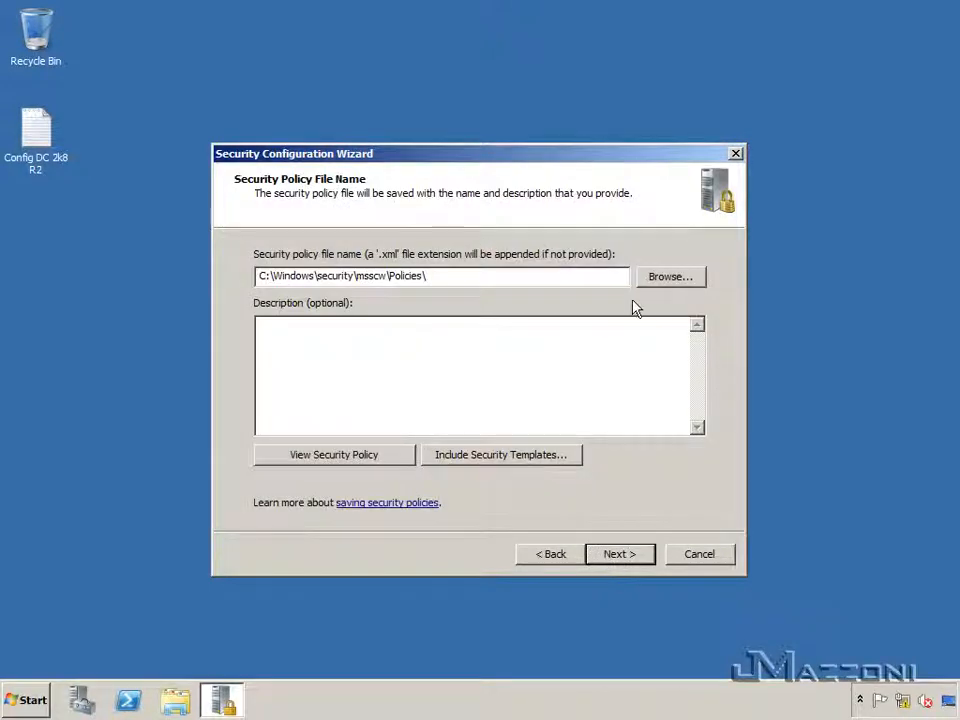
pyautogui.click(656, 280)
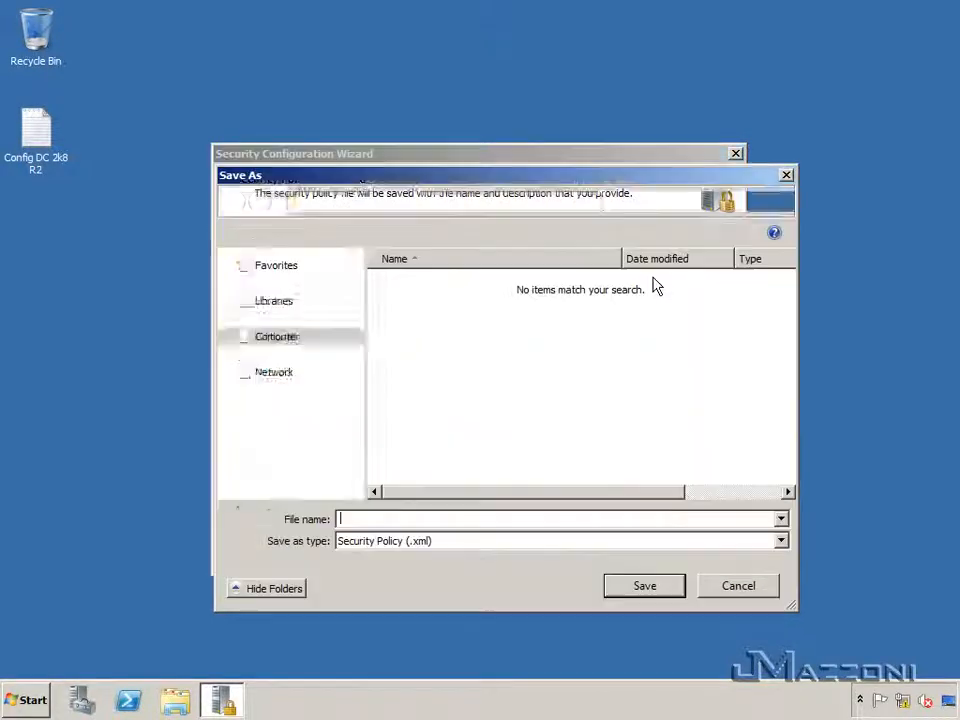
pyautogui.click(302, 286)
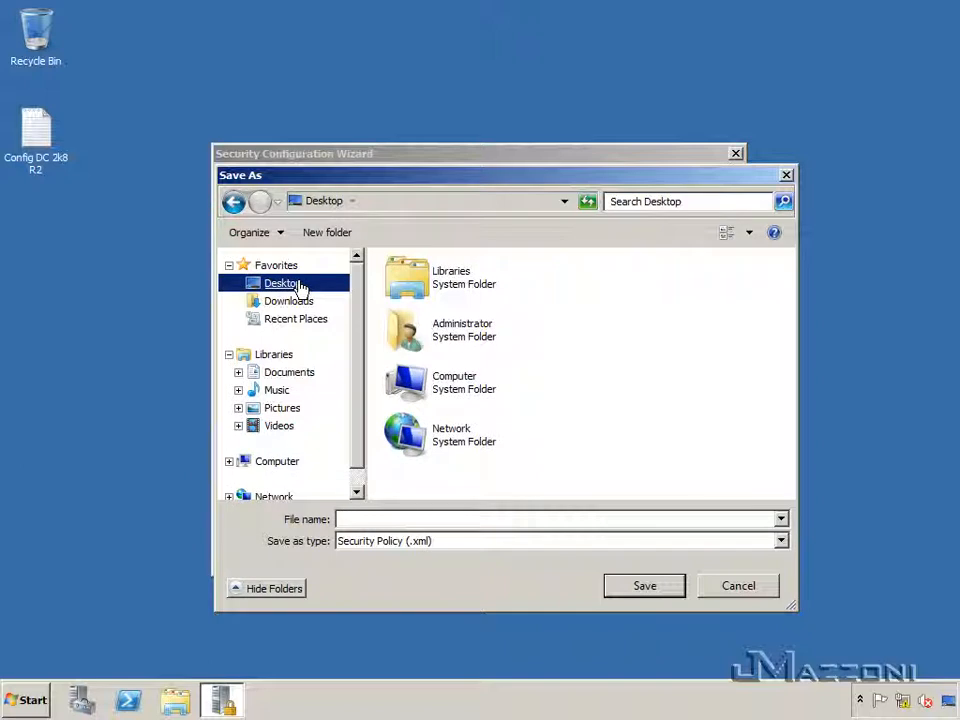
pyautogui.click(476, 515)
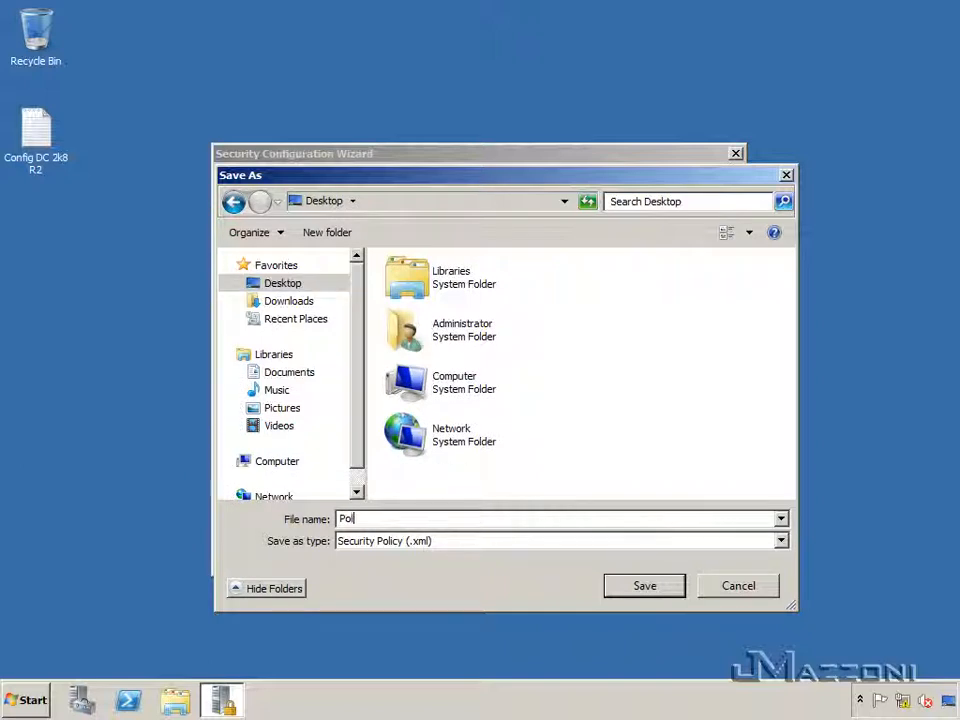
pyautogui.write('Policy Secur')
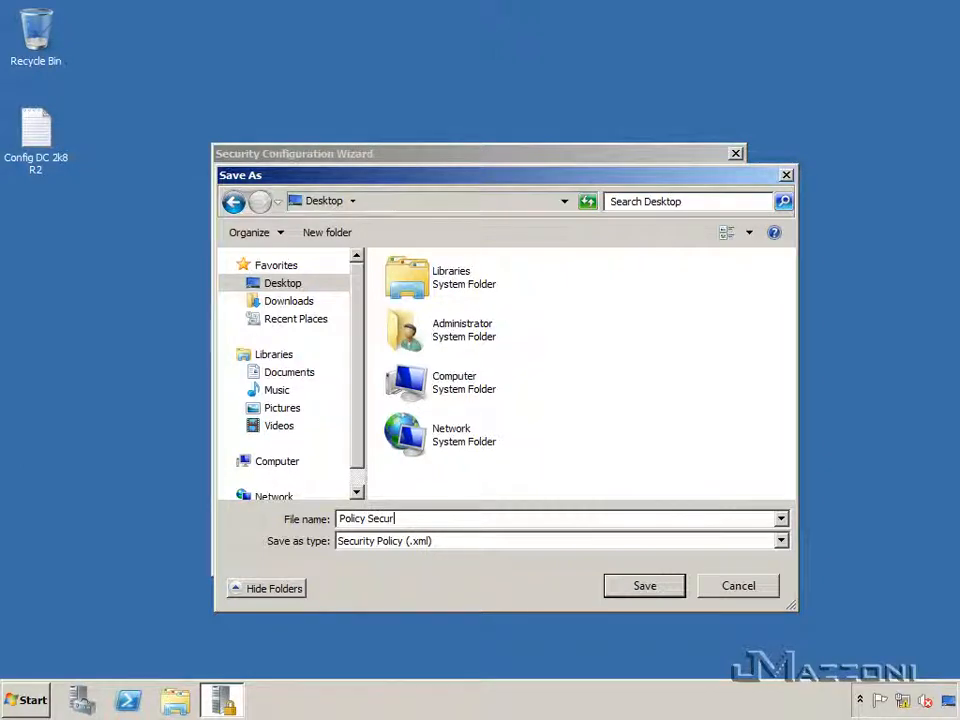
pyautogui.write('ity Wizard')
pyautogui.press('Return')
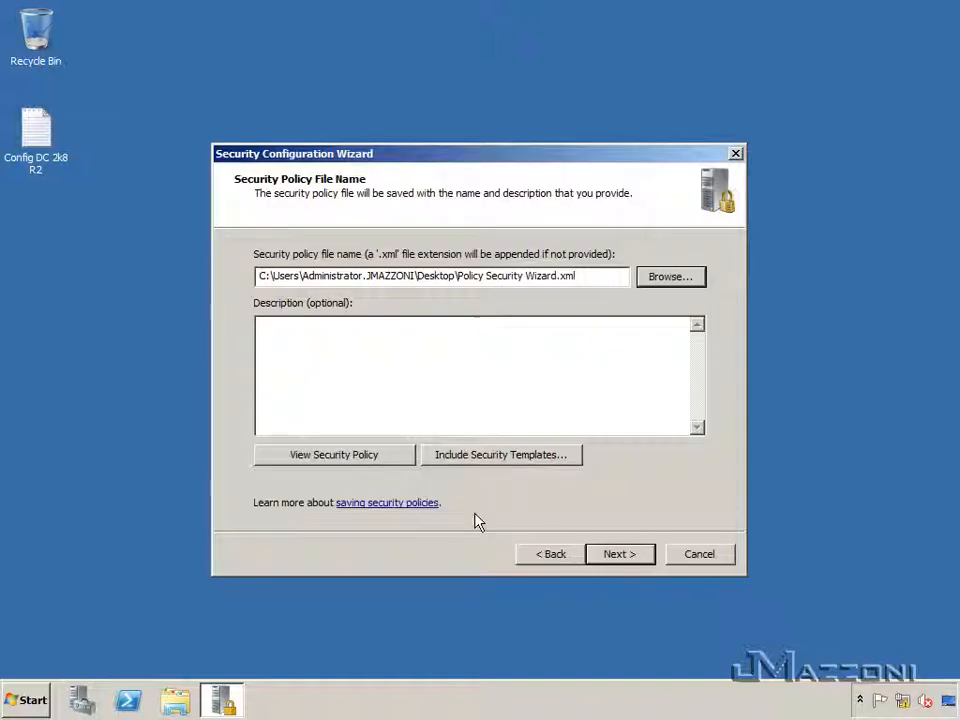
pyautogui.click(620, 556)
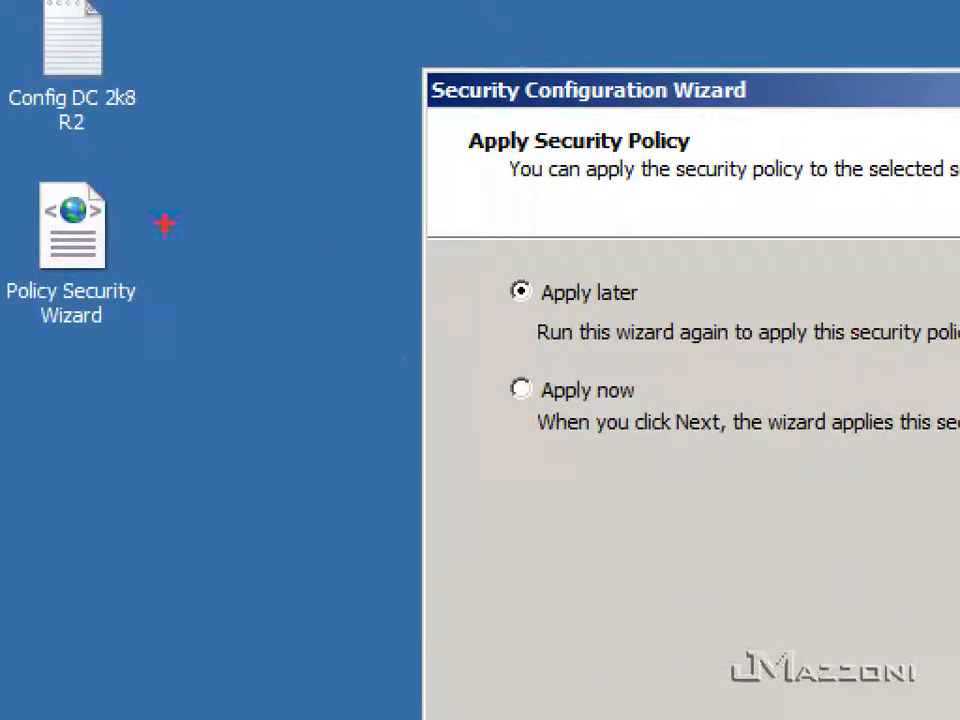
# Step: Keep the Apply later option for the saved security policy and finish the wizard
pyautogui.moveTo(9, 163); pyautogui.dragTo(226, 388)
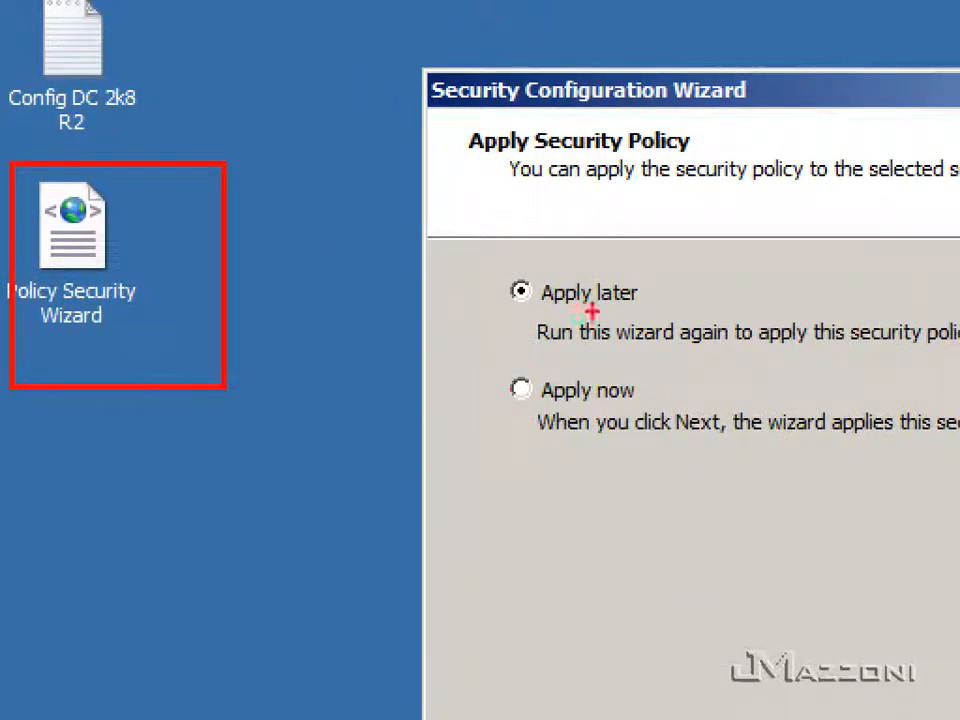
pyautogui.moveTo(478, 262); pyautogui.dragTo(789, 380)
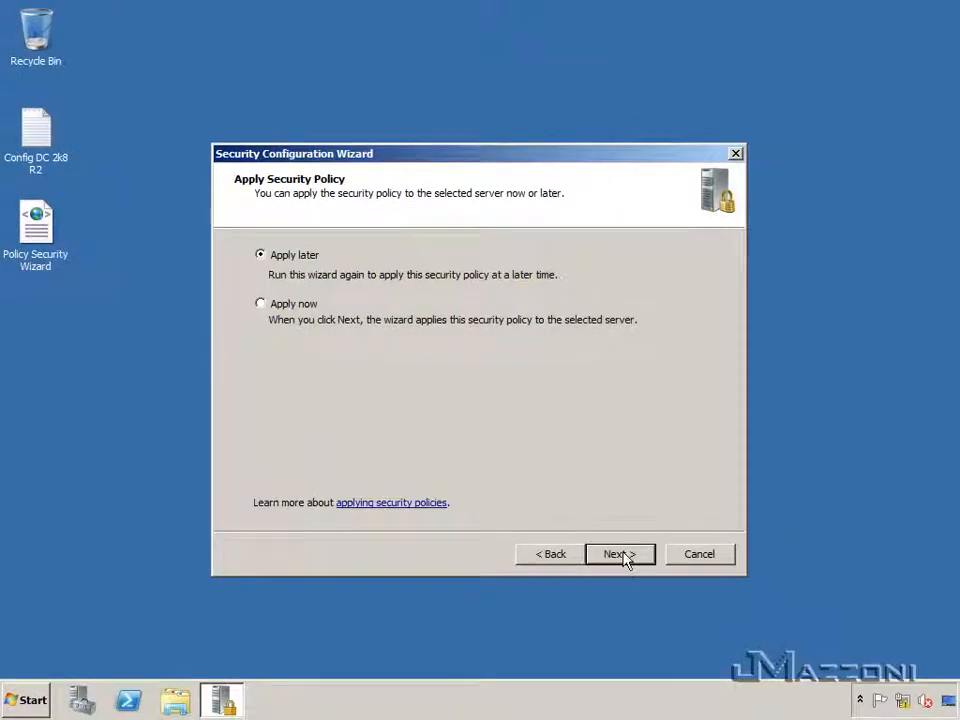
pyautogui.click(621, 556)
pyautogui.click(621, 555)
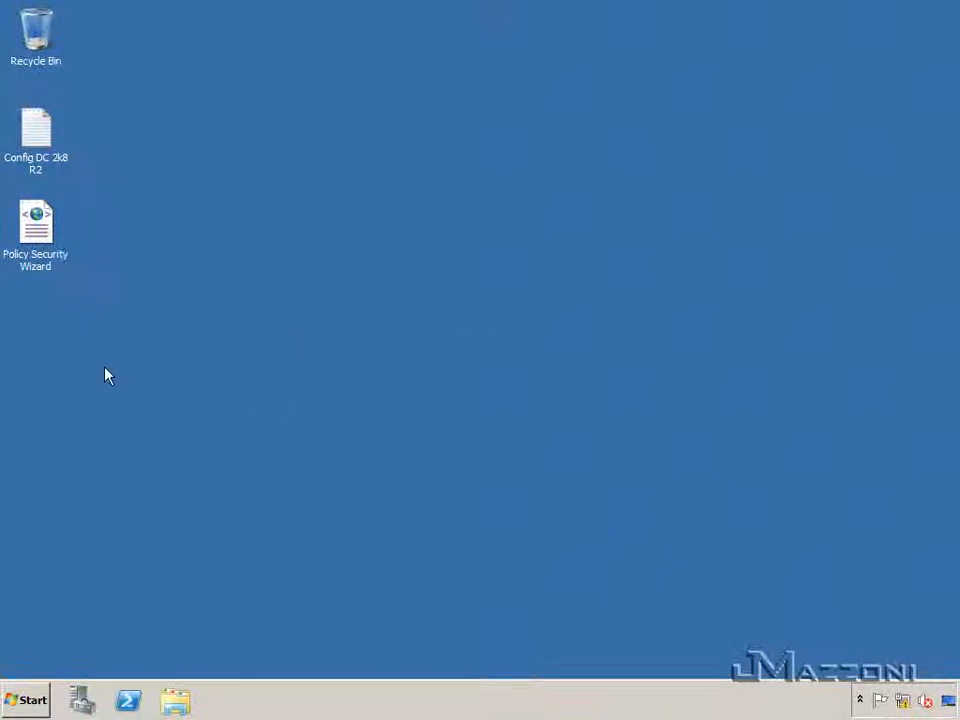
# Step: Open Windows Firewall with Advanced Security, refresh it to check the domain, private and public profile states, and close it
pyautogui.click(16, 704)
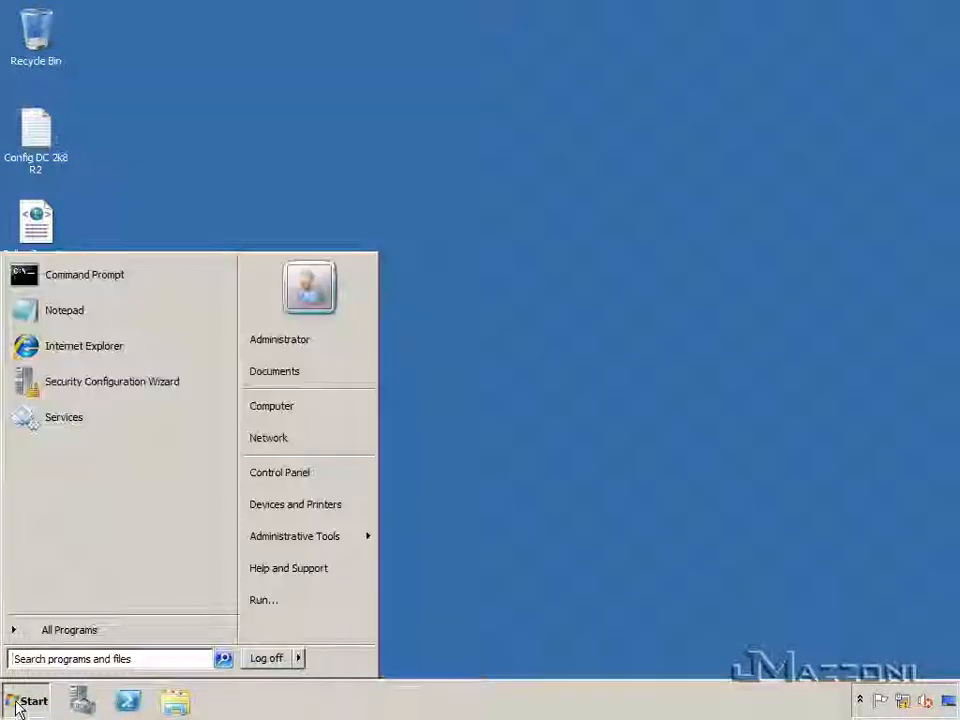
pyautogui.moveTo(281, 548)
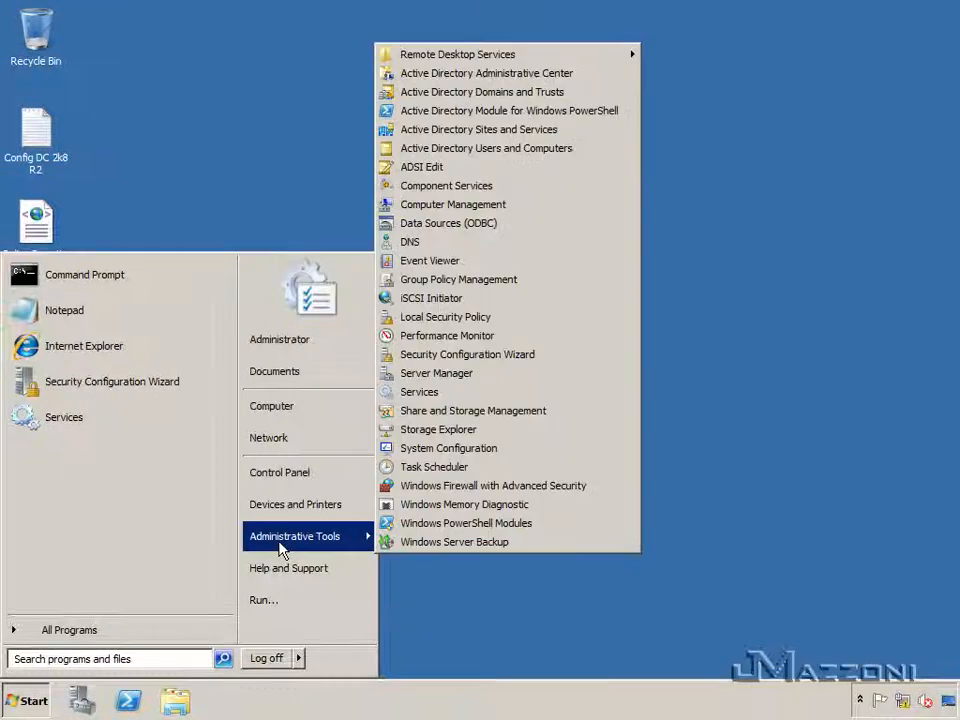
pyautogui.click(420, 487)
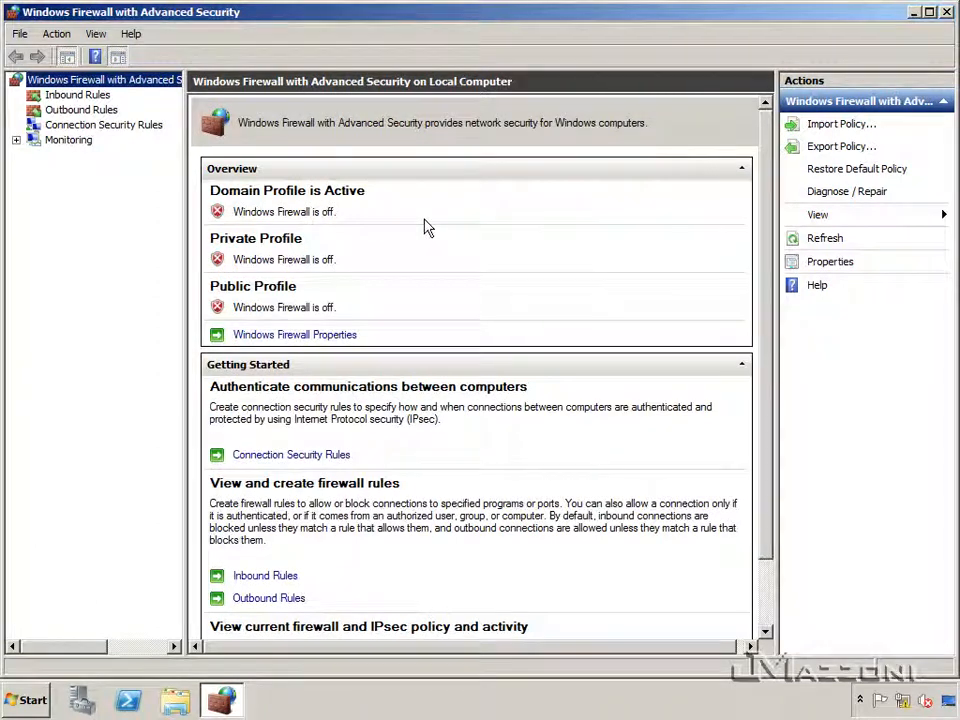
pyautogui.rightClick(116, 84)
pyautogui.click(163, 186)
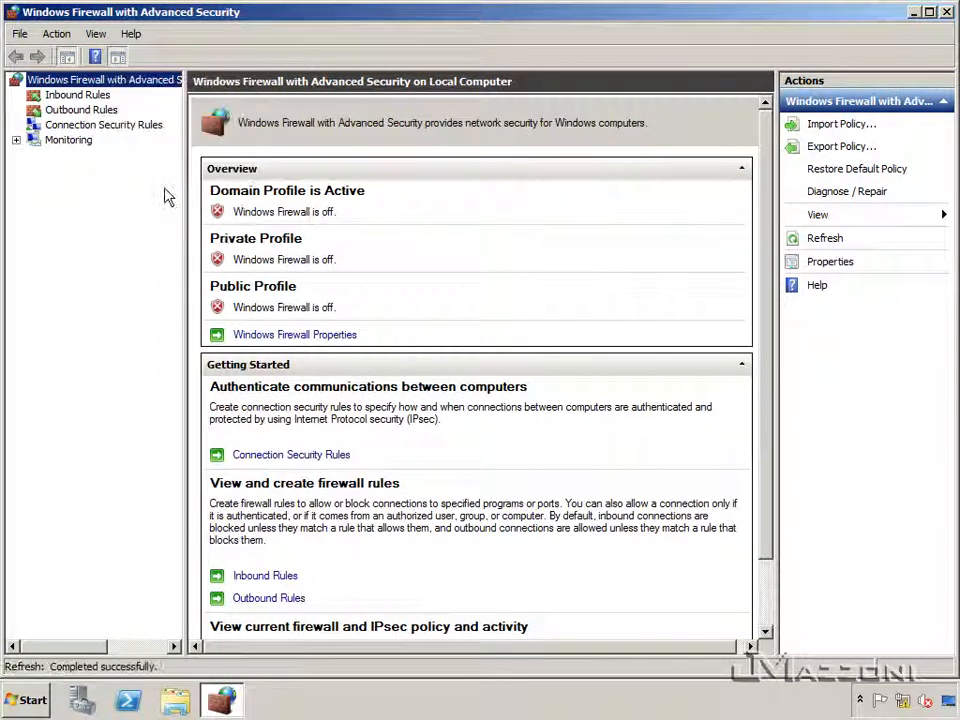
pyautogui.click(946, 12)
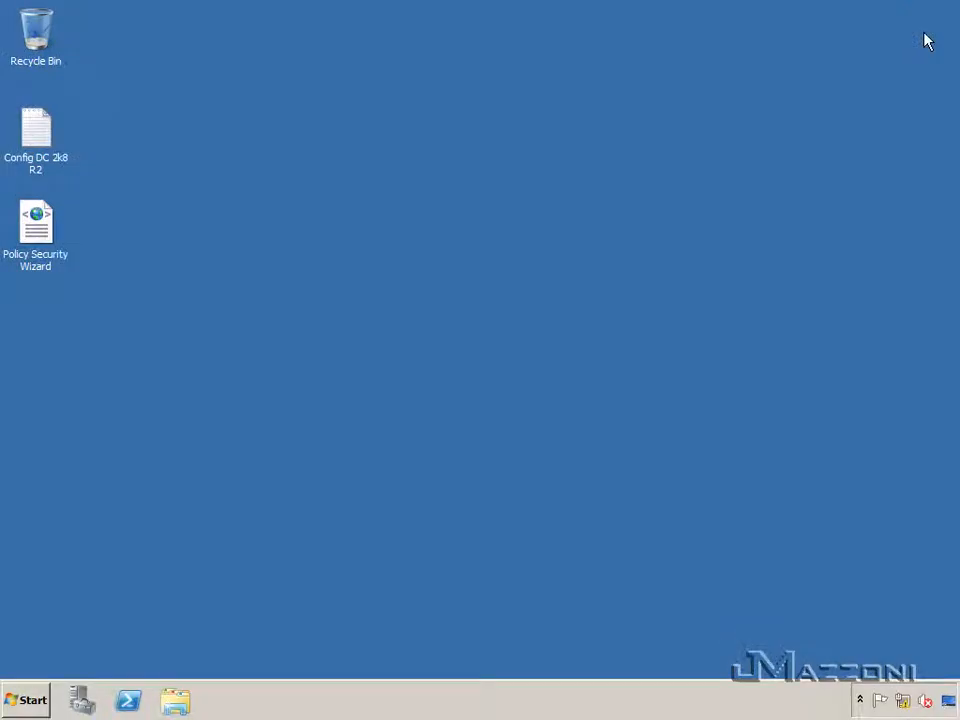
# Step: Open the Policy Security Wizard file from the desktop in a maximized Internet Explorer window, allow its active content, and close the extra tab
pyautogui.doubleClick(54, 233)
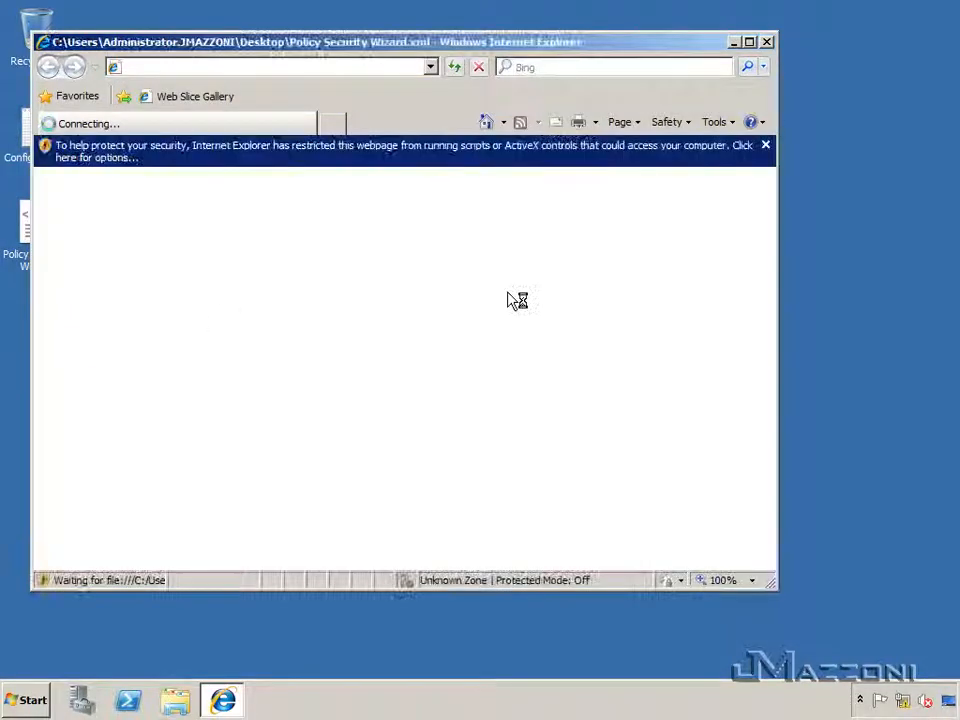
pyautogui.click(751, 42)
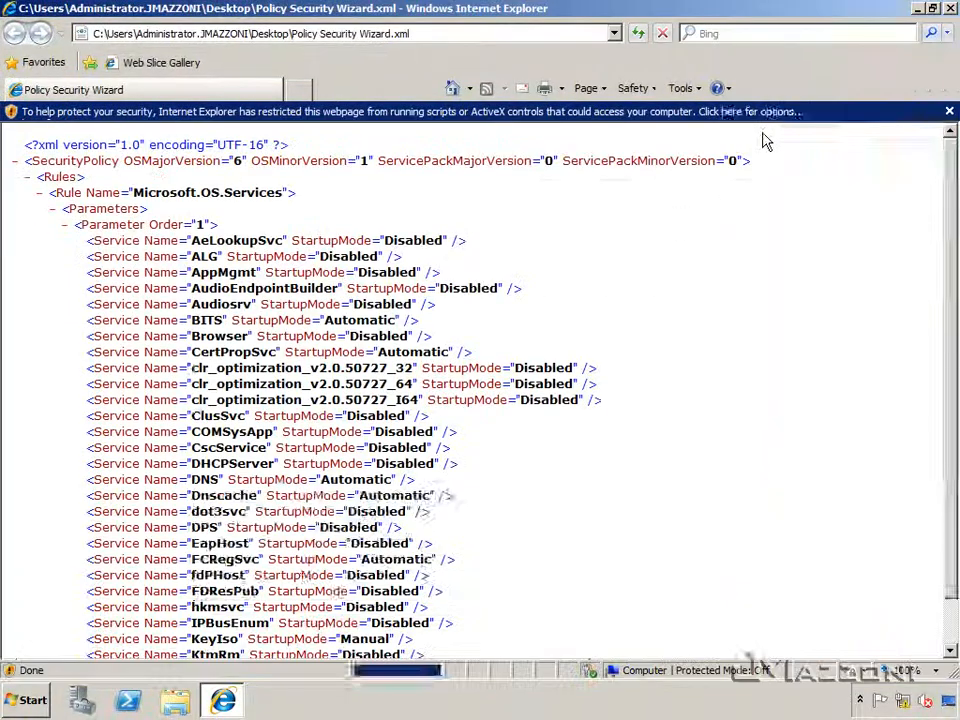
pyautogui.click(690, 568)
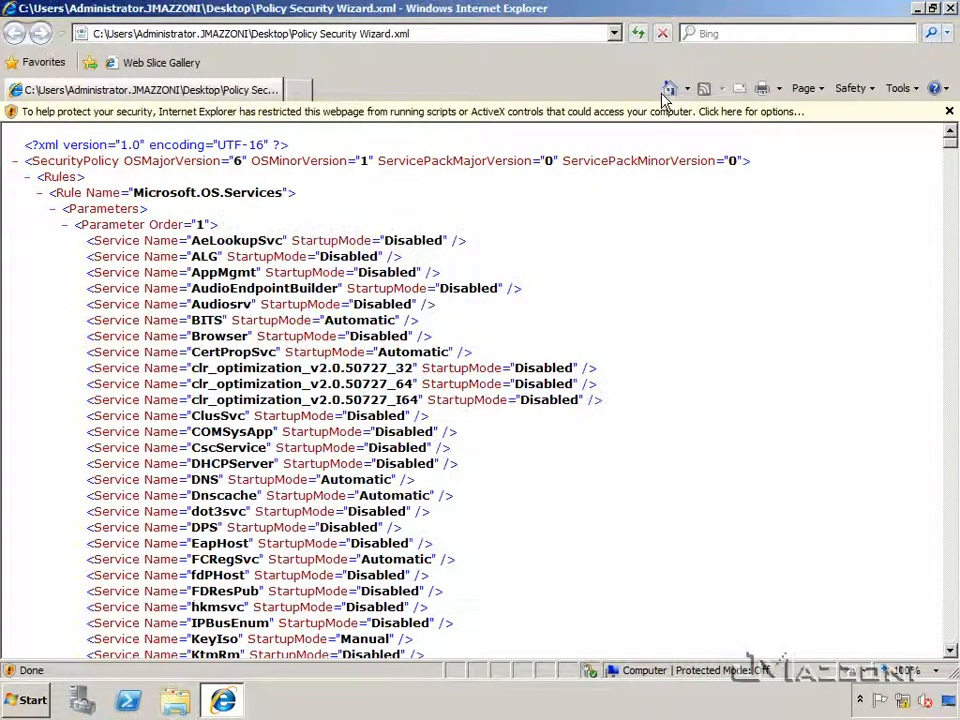
pyautogui.click(680, 112)
pyautogui.click(684, 118)
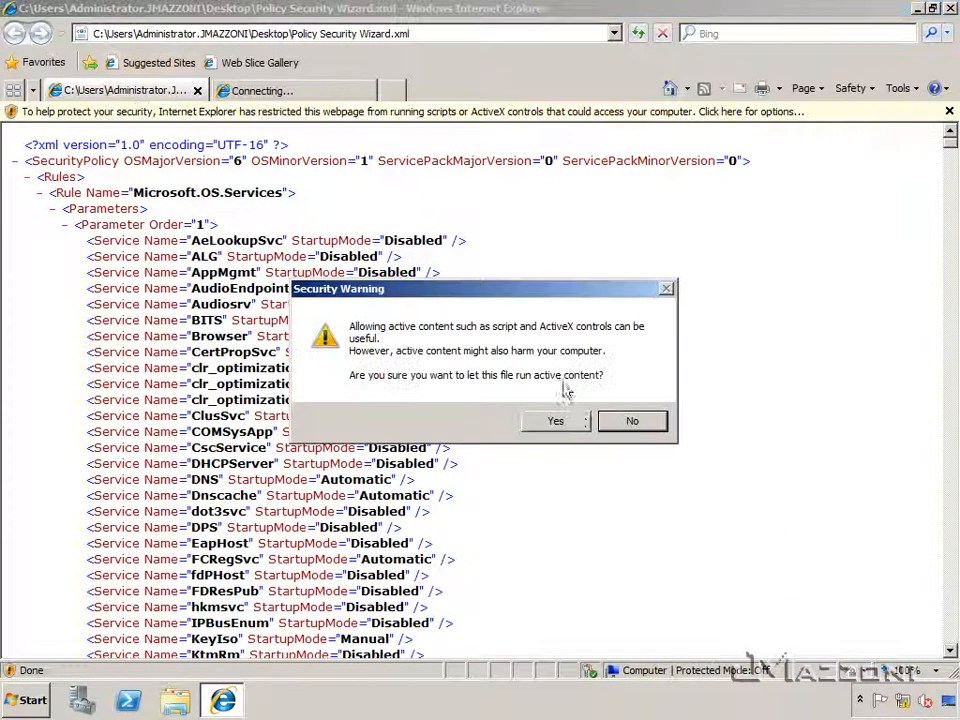
pyautogui.click(555, 420)
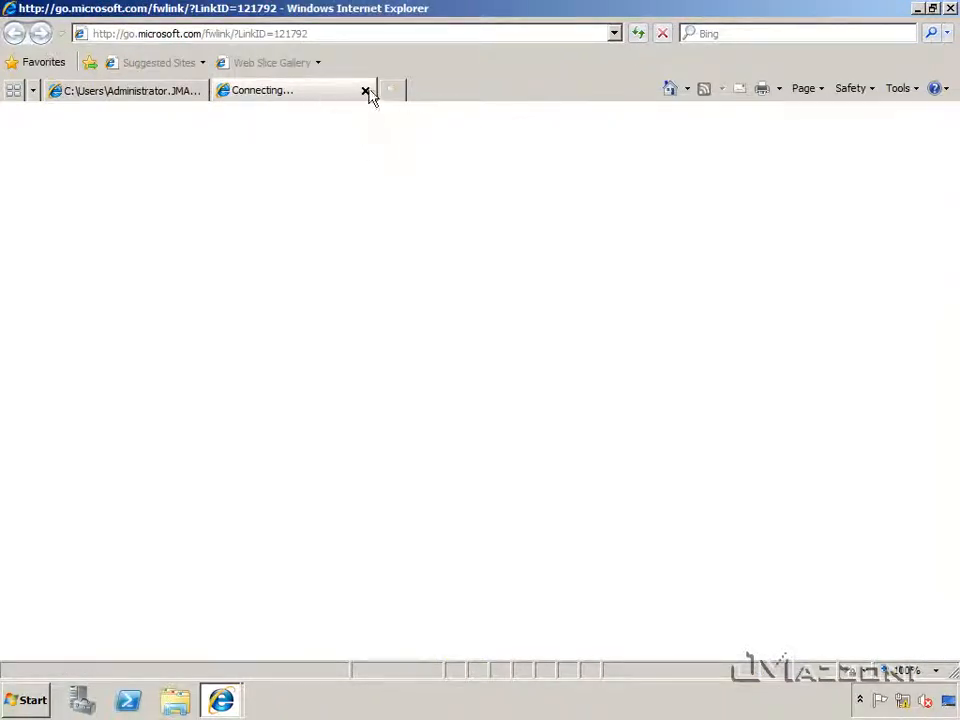
pyautogui.click(366, 91)
# Step: Review the service startup modes and firewall rules in the policy XML, and close the browser
pyautogui.moveTo(948, 140); pyautogui.dragTo(952, 163)
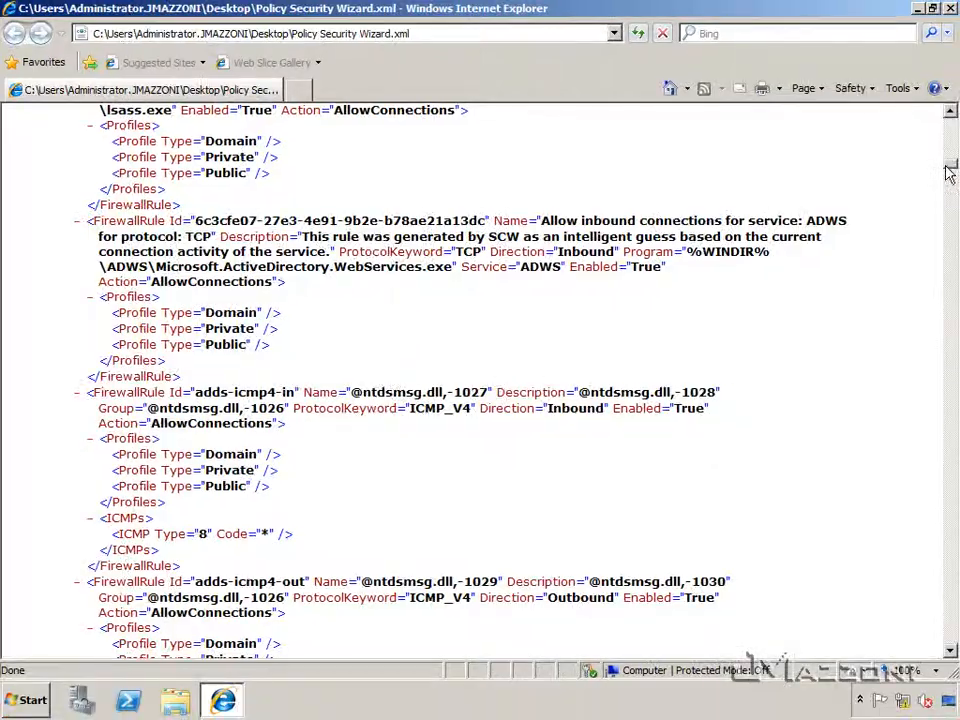
pyautogui.moveTo(949, 172); pyautogui.dragTo(951, 161)
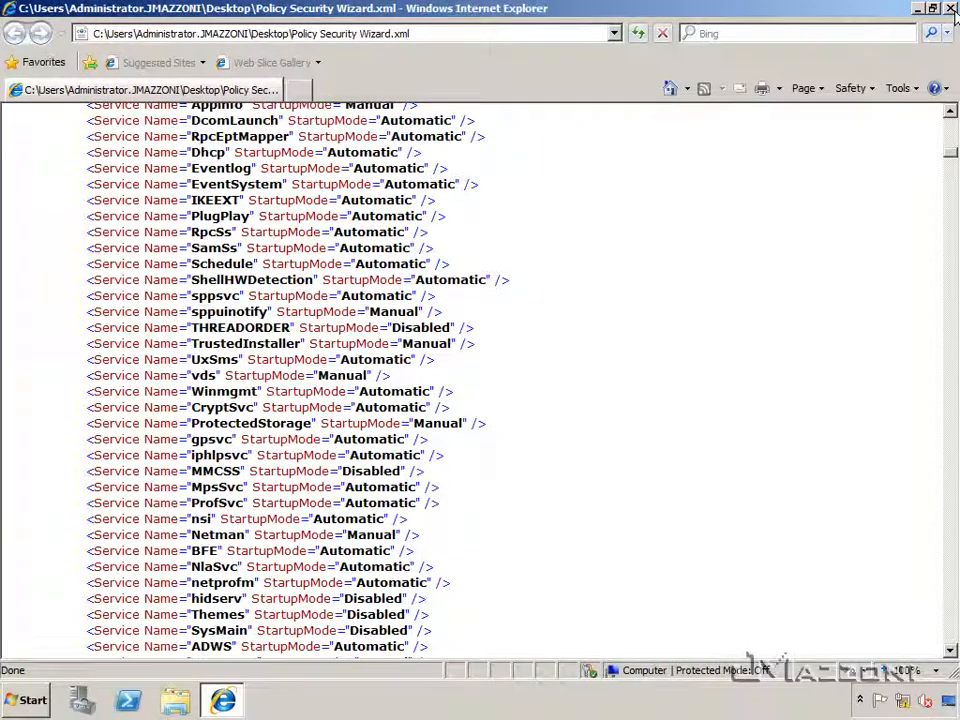
pyautogui.click(952, 9)
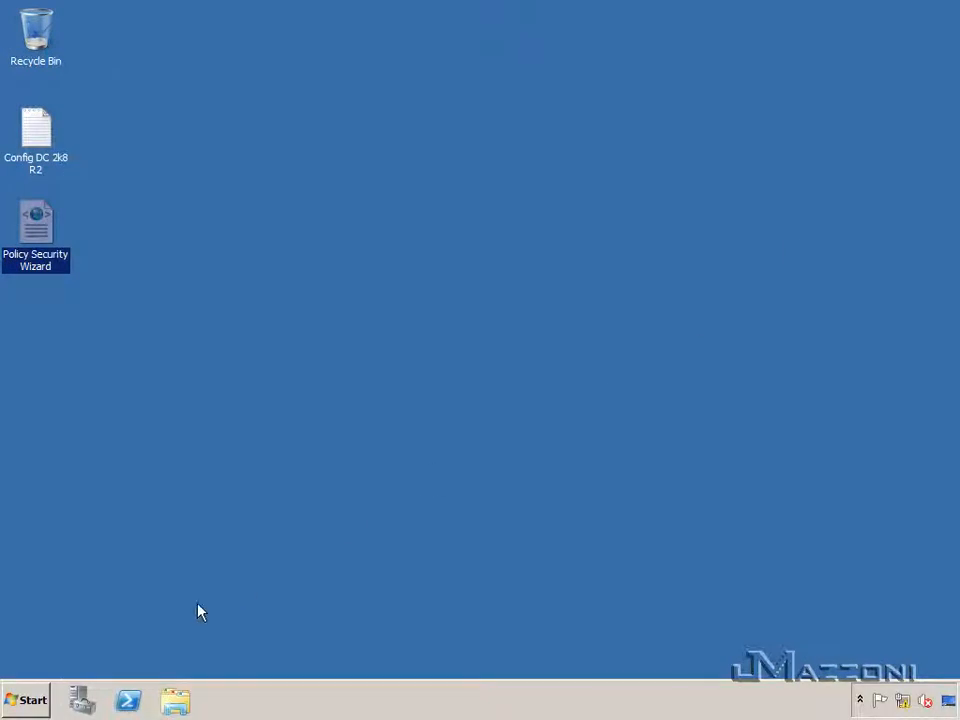
# Step: Start the Security Configuration Wizard and choose to apply an existing security policy, using the Policy Security Wizard XML file from the desktop
pyautogui.click(40, 699)
pyautogui.moveTo(325, 541)
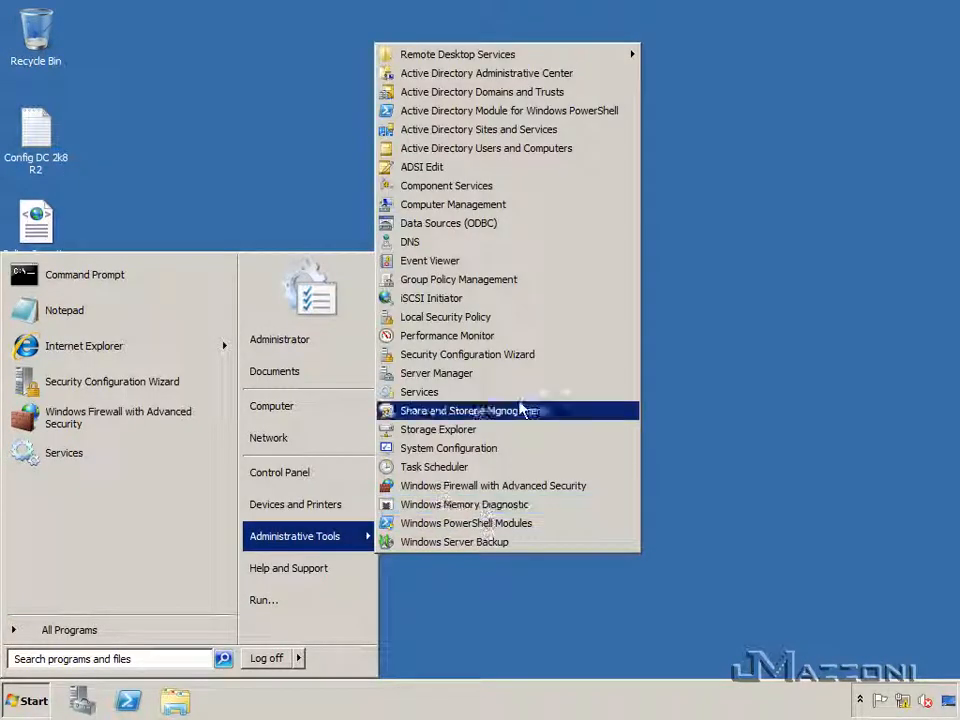
pyautogui.click(521, 357)
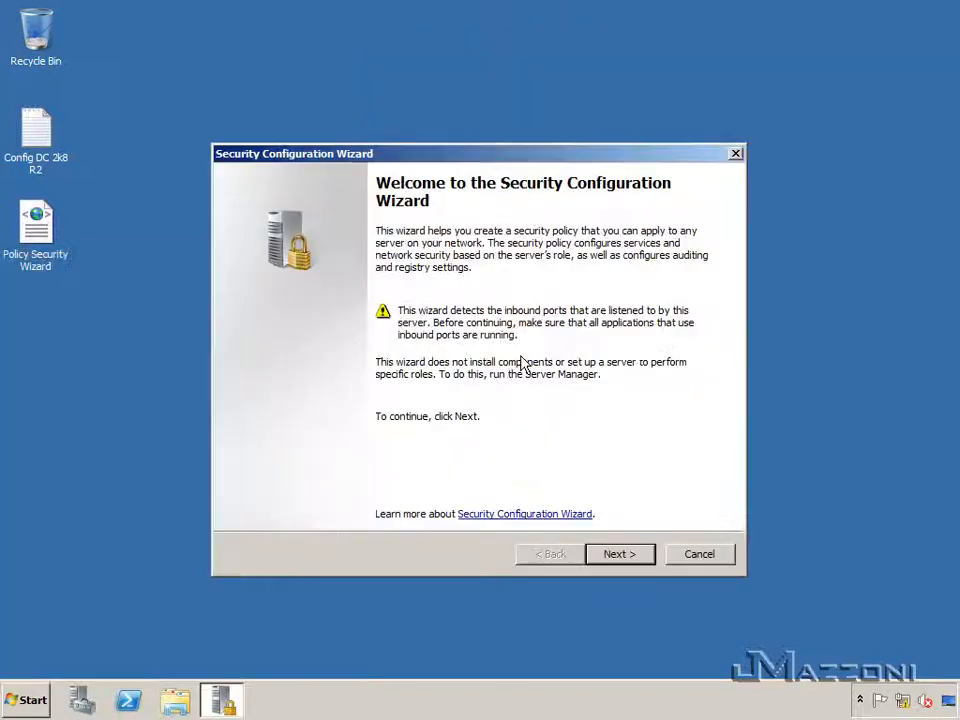
pyautogui.click(620, 555)
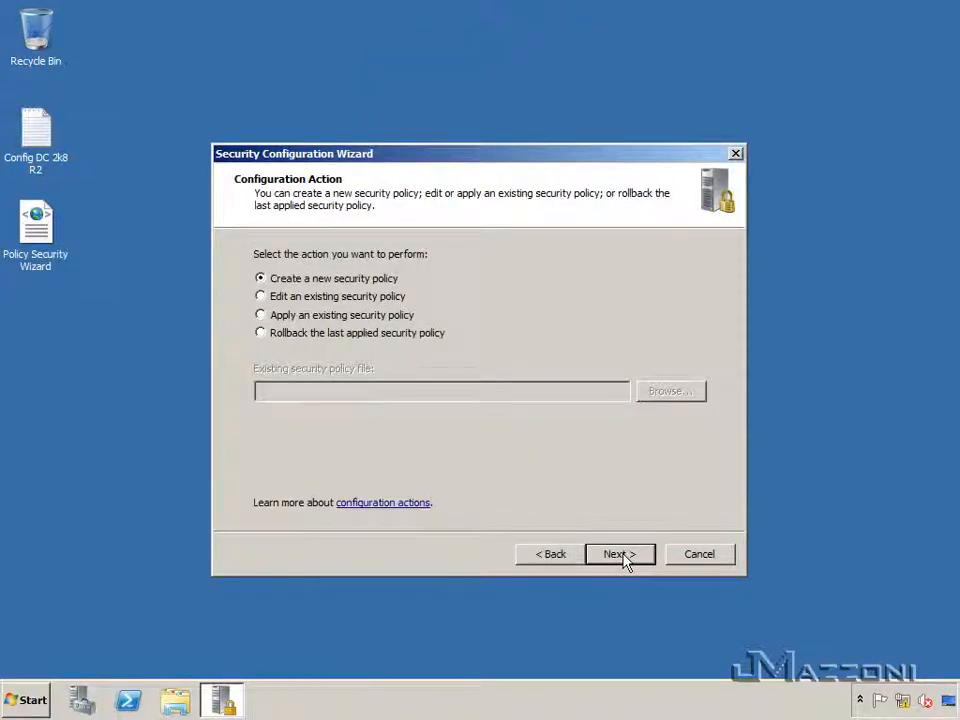
pyautogui.click(398, 318)
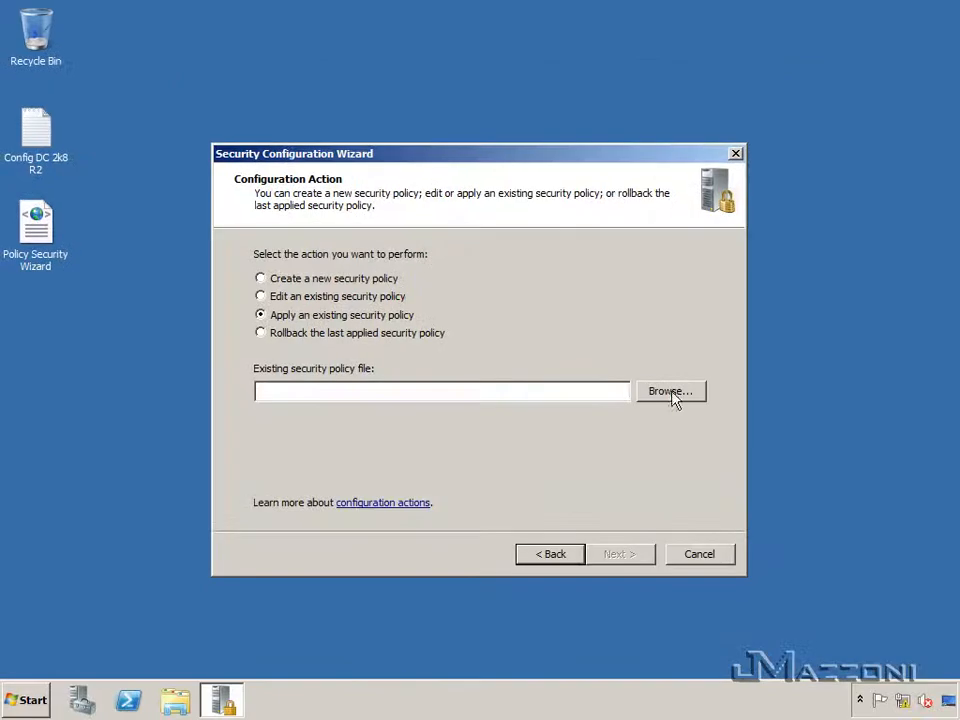
pyautogui.click(672, 396)
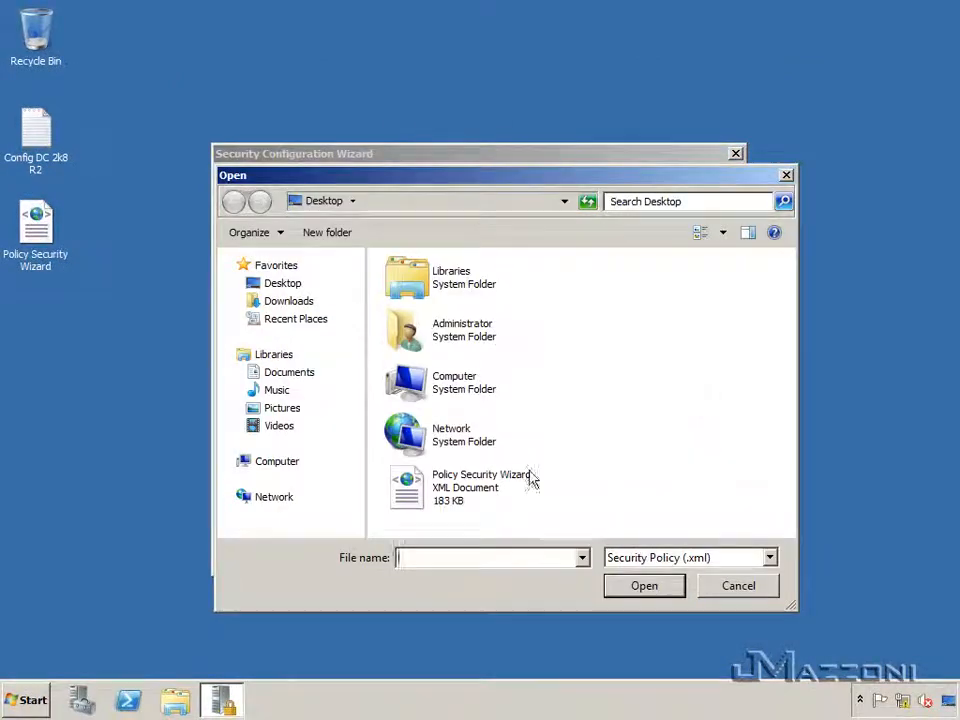
pyautogui.click(489, 489)
pyautogui.click(643, 585)
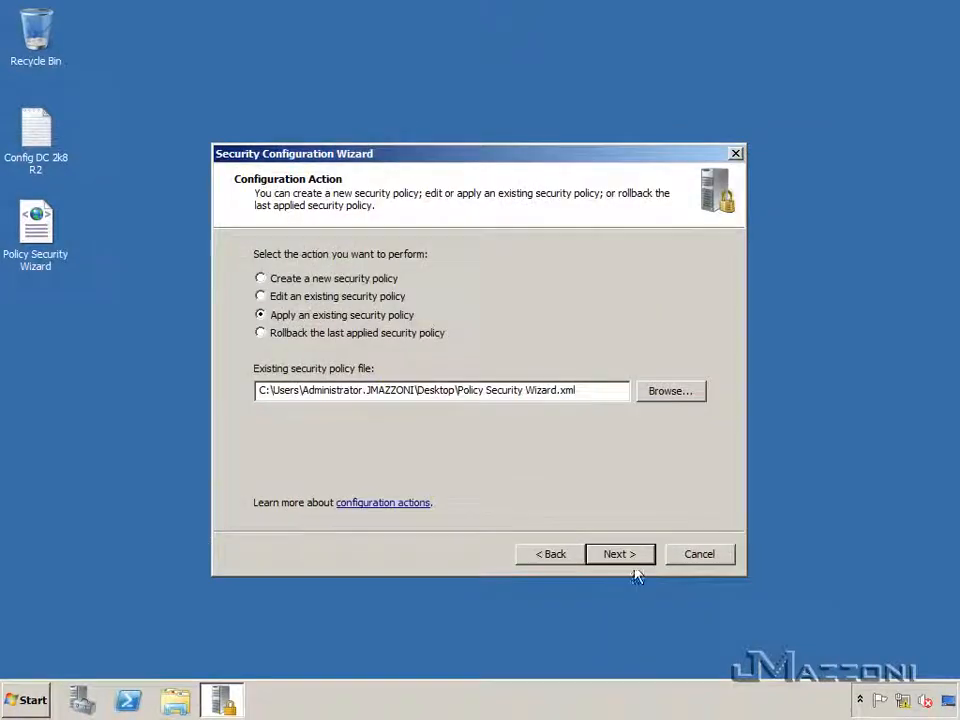
# Step: Apply the selected security policy to server SRVDC03 and finish the wizard
pyautogui.click(624, 556)
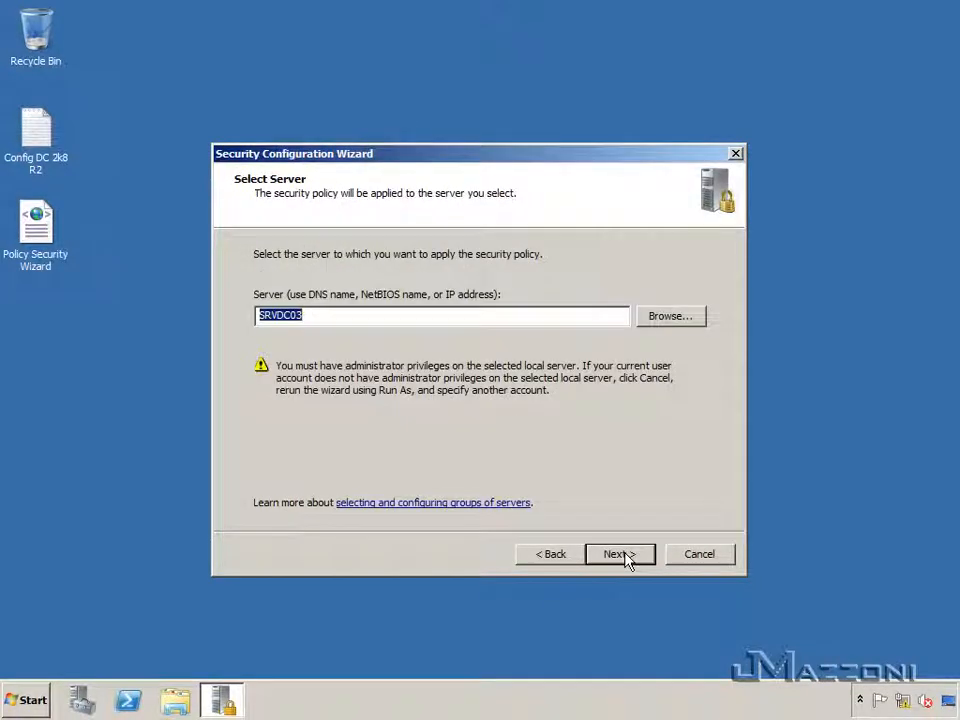
pyautogui.click(624, 556)
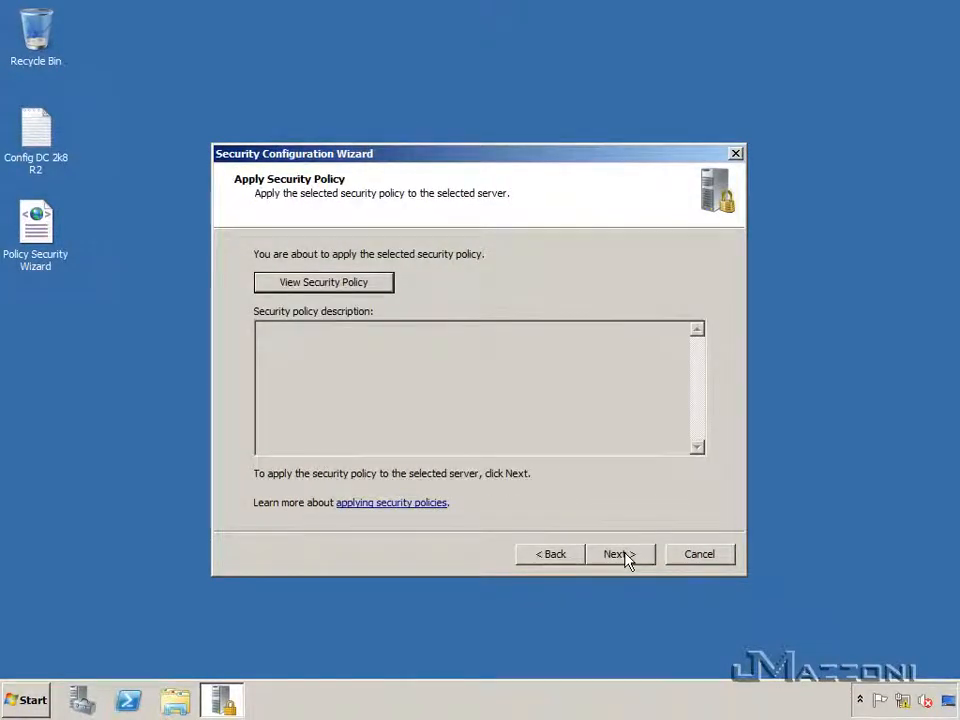
pyautogui.click(624, 556)
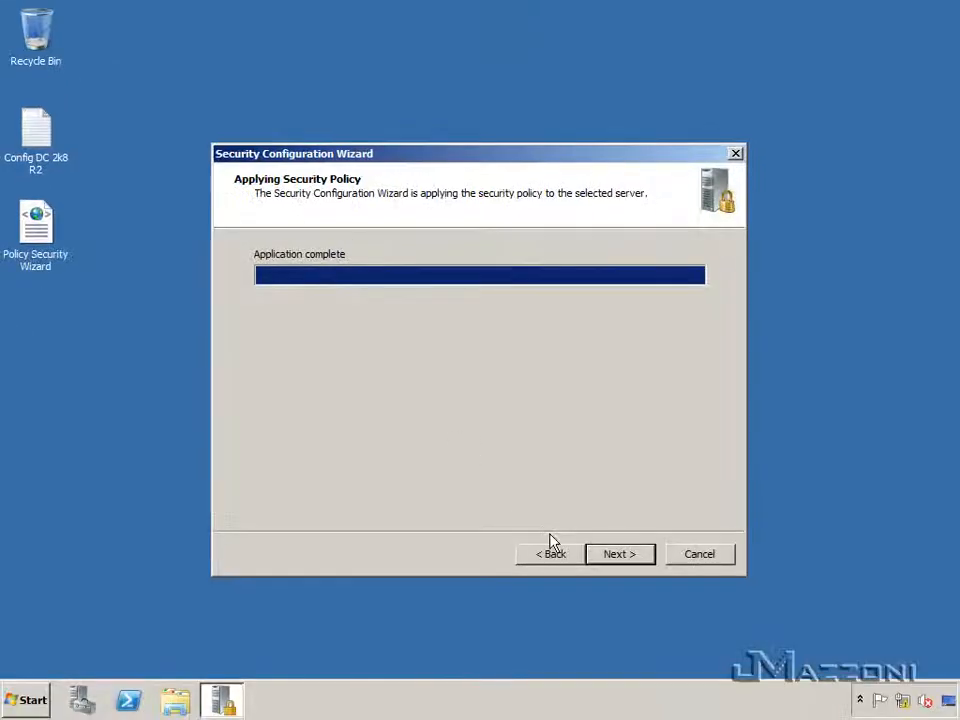
pyautogui.click(619, 554)
pyautogui.click(619, 555)
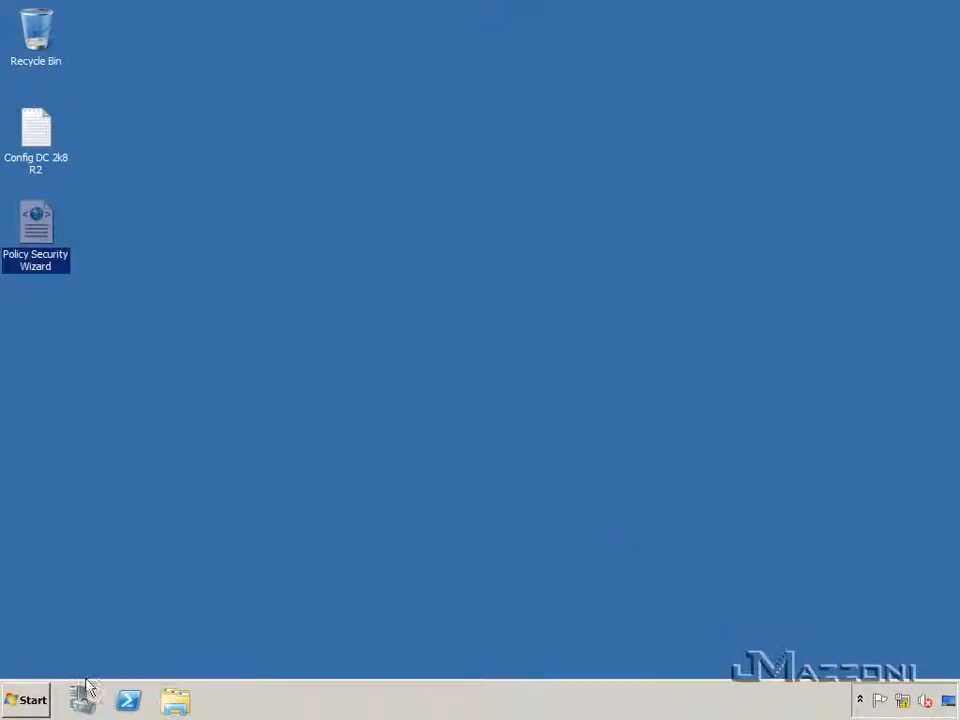
# Step: Open Windows Firewall with Advanced Security, review the inbound rules with the Actions pane hidden, and close it
pyautogui.click(32, 700)
pyautogui.click(113, 430)
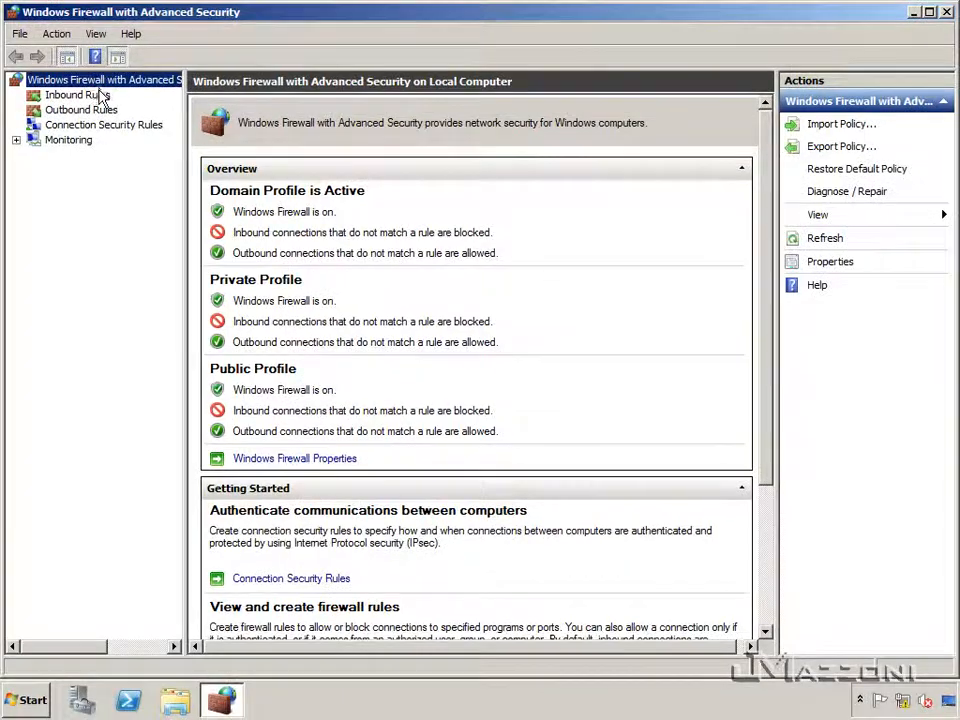
pyautogui.click(100, 95)
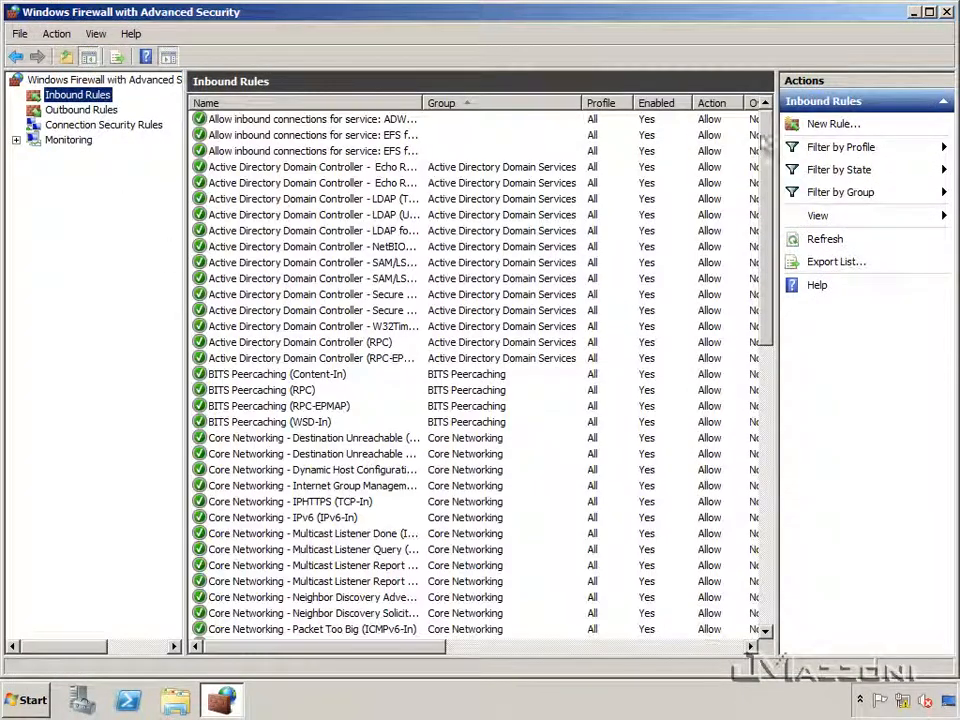
pyautogui.click(168, 56)
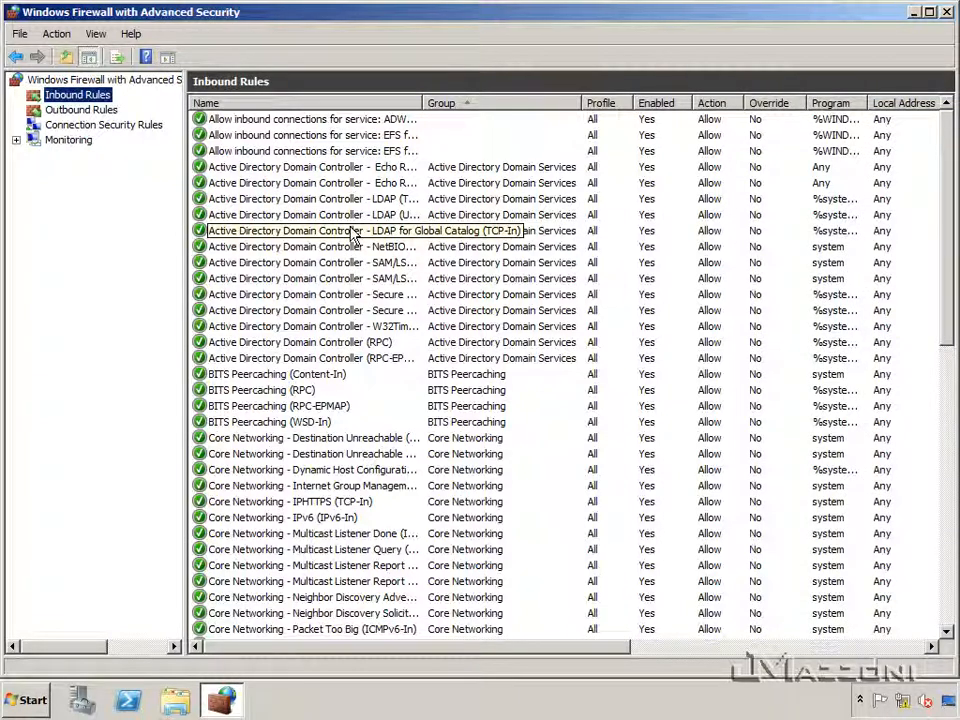
pyautogui.click(946, 13)
pyautogui.click(629, 203)
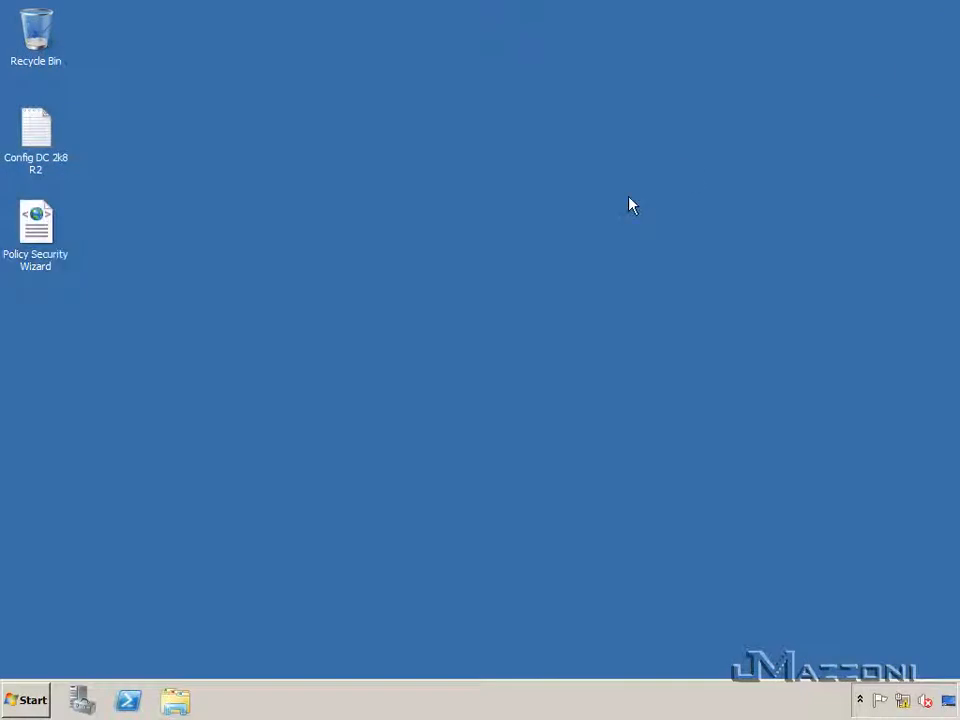